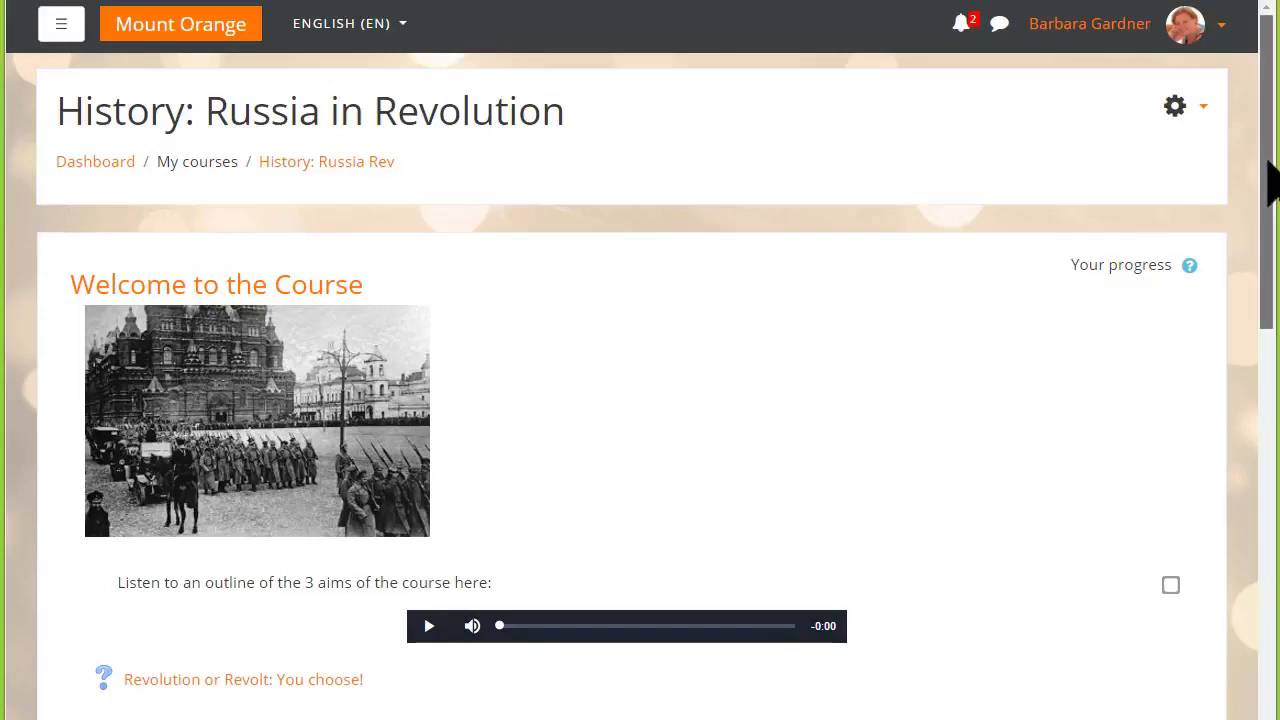
- Look through the History: Russia in Revolution course page and turn editing on for the course
{"action": "left_click_drag", "start_coordinate": [1267, 163], "coordinate": [1267, 189]}
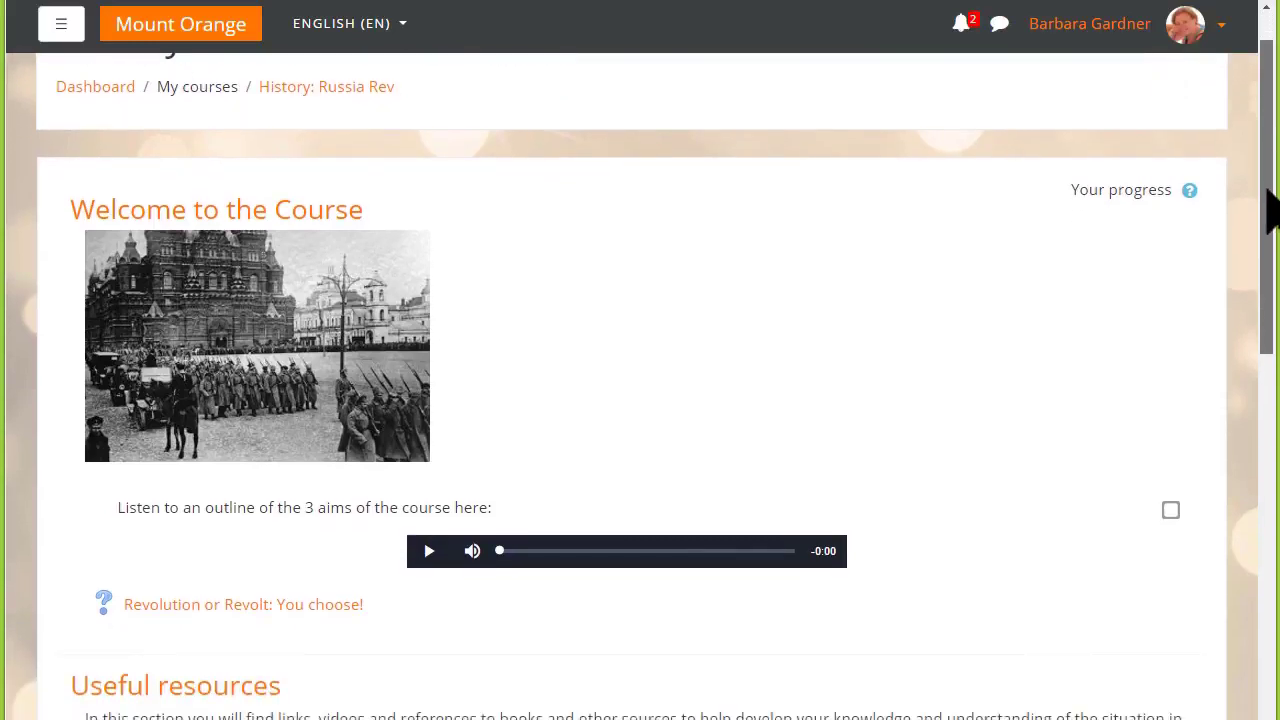
{"action": "left_click_drag", "start_coordinate": [1266, 195], "coordinate": [1260, 440]}
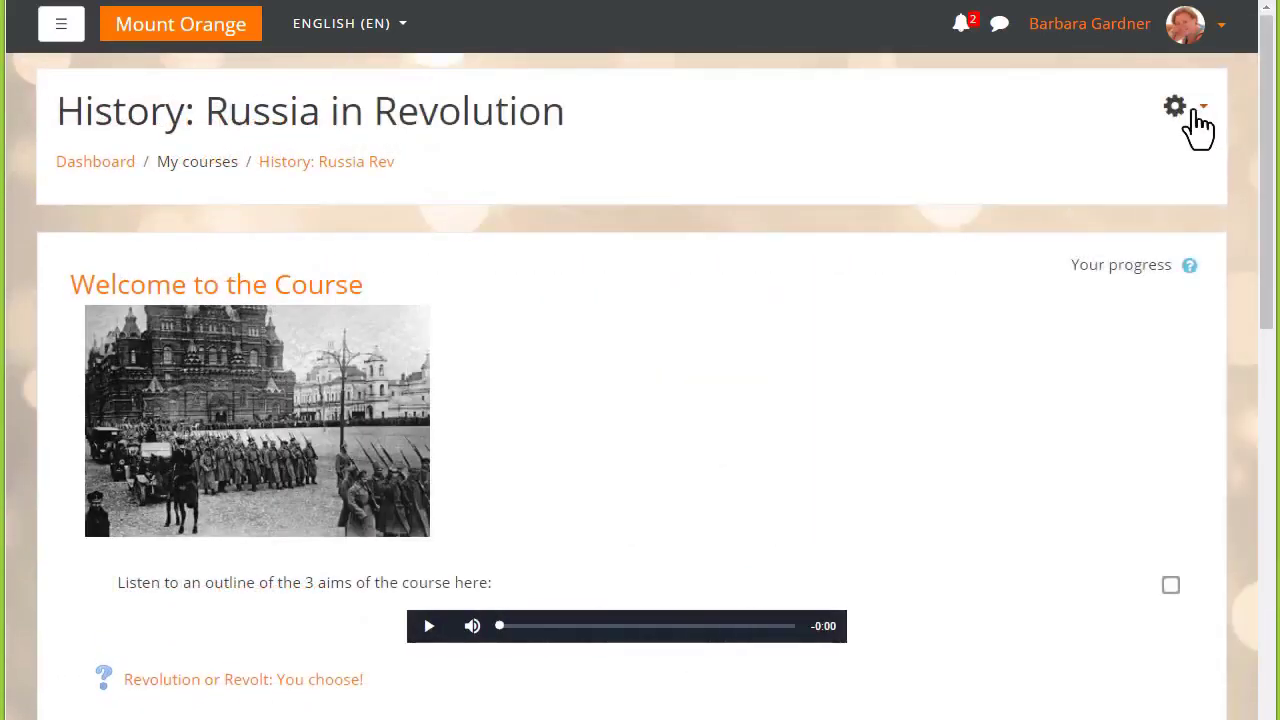
{"action": "left_click", "coordinate": [1196, 118]}
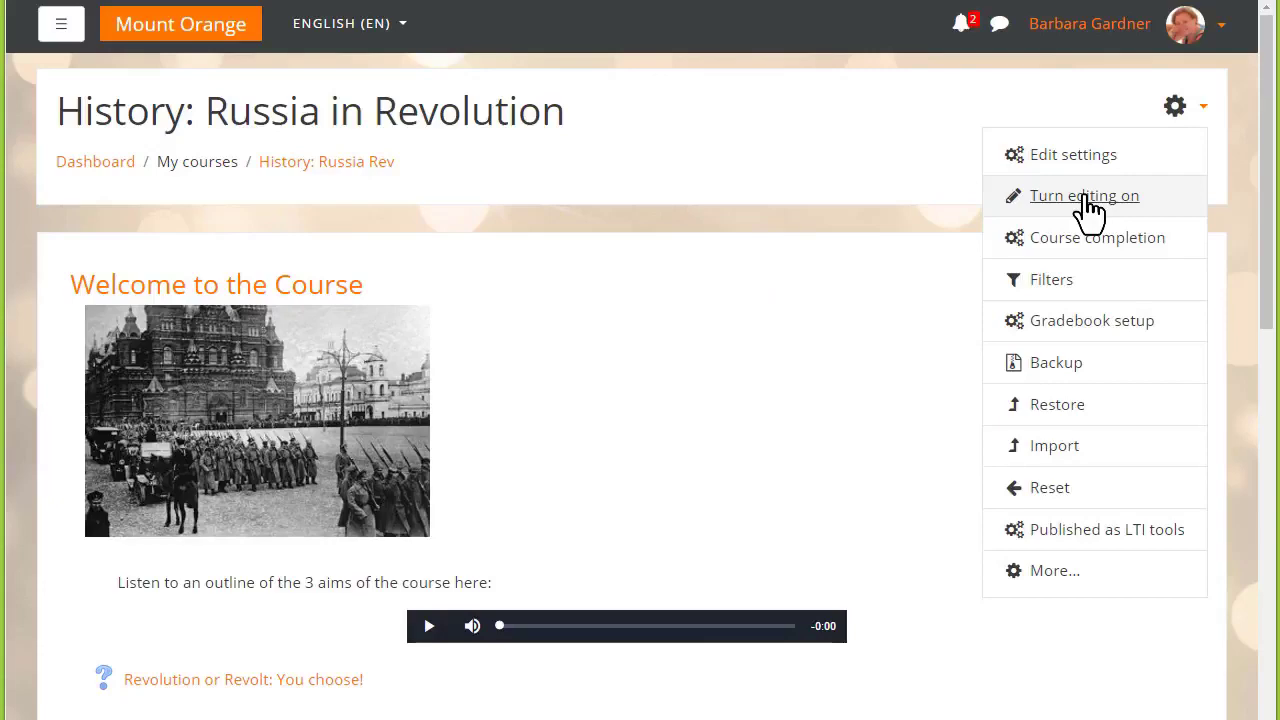
{"action": "left_click", "coordinate": [1085, 198]}
- Upload Revolution Revision.mp4 from the desktop to the end of the Collaborative Work section, adding it as media on the course page
{"action": "left_click_drag", "start_coordinate": [1265, 212], "coordinate": [1146, 603]}
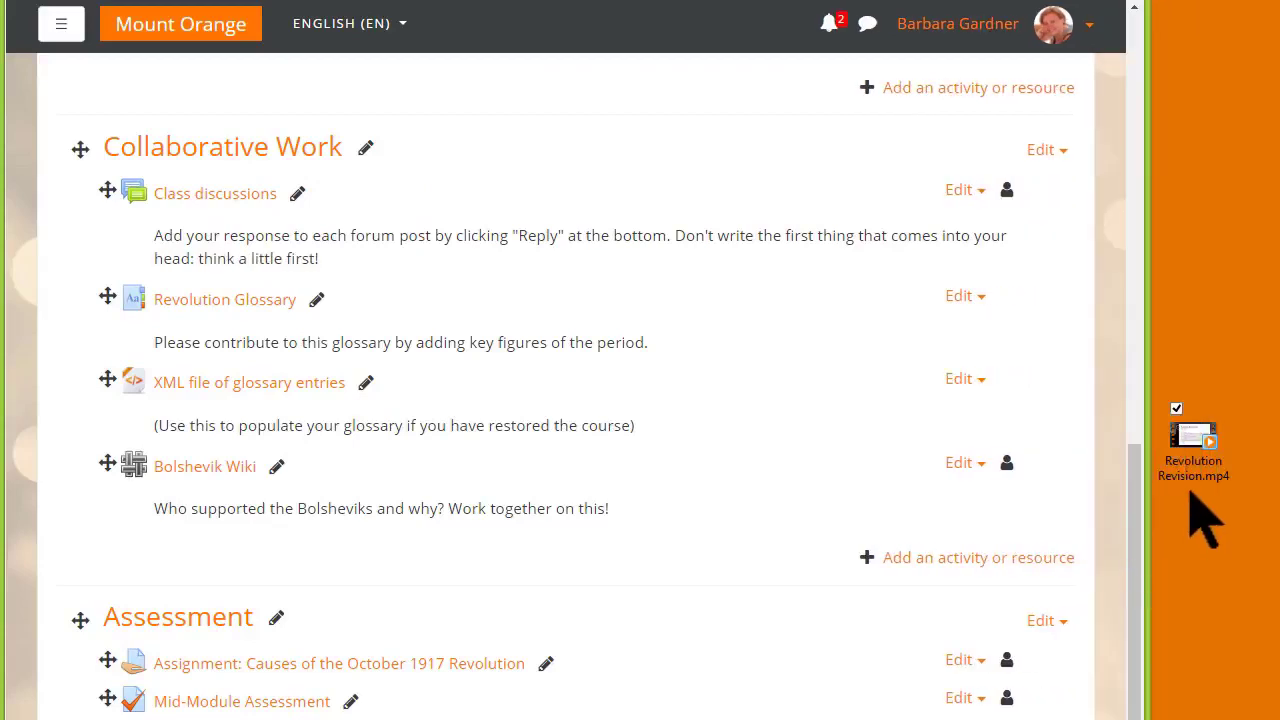
{"action": "left_click_drag", "start_coordinate": [1178, 445], "coordinate": [362, 560]}
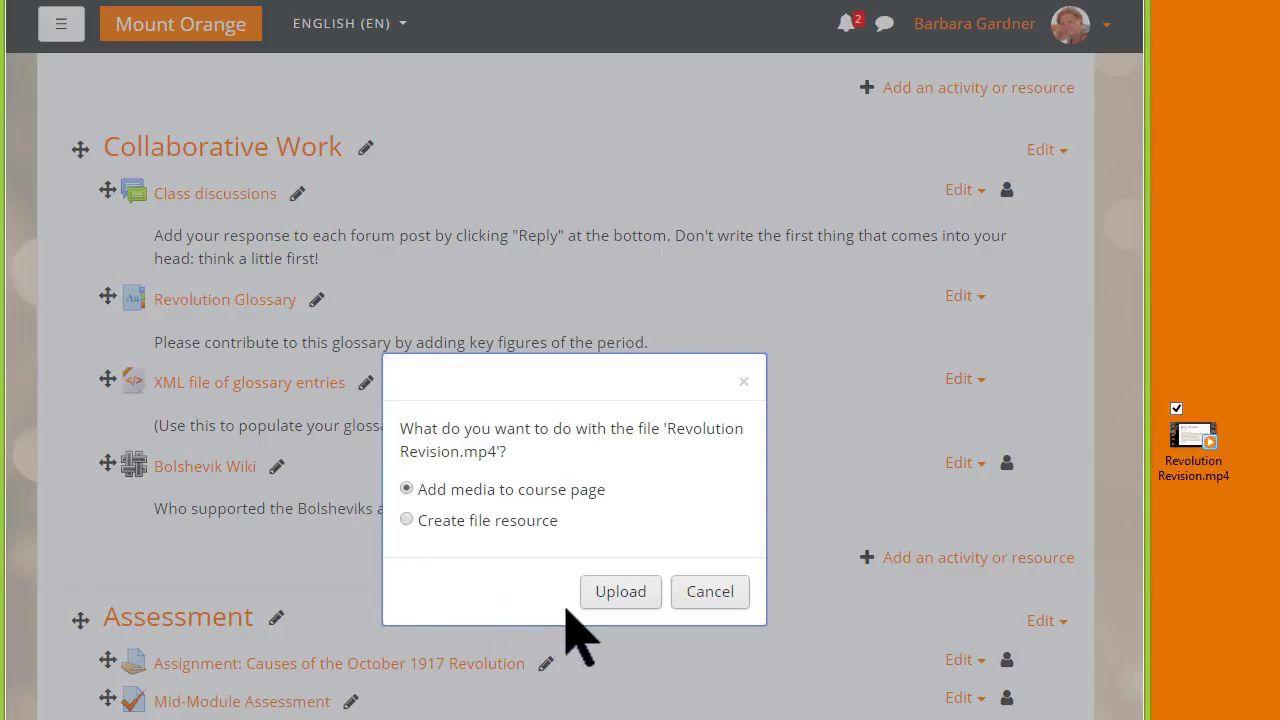
{"action": "left_click", "coordinate": [621, 592]}
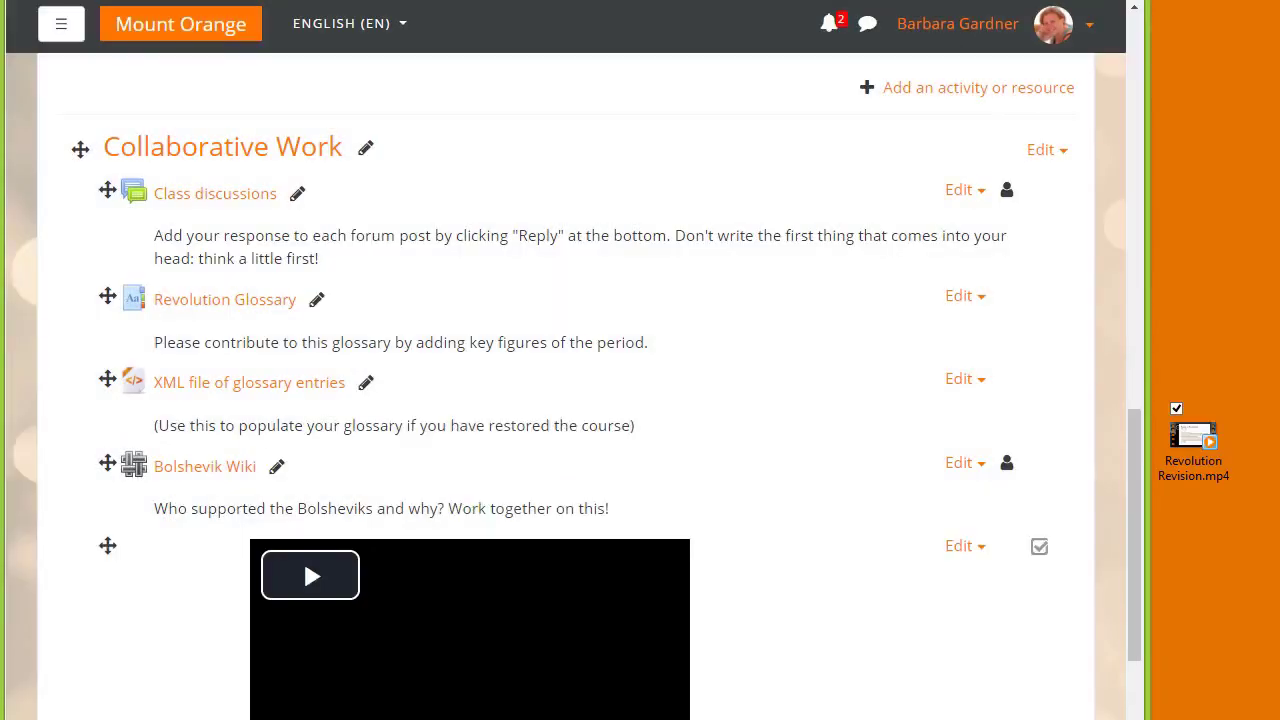
{"action": "scroll", "coordinate": [891, 657], "scroll_direction": "down", "scroll_amount": 1}
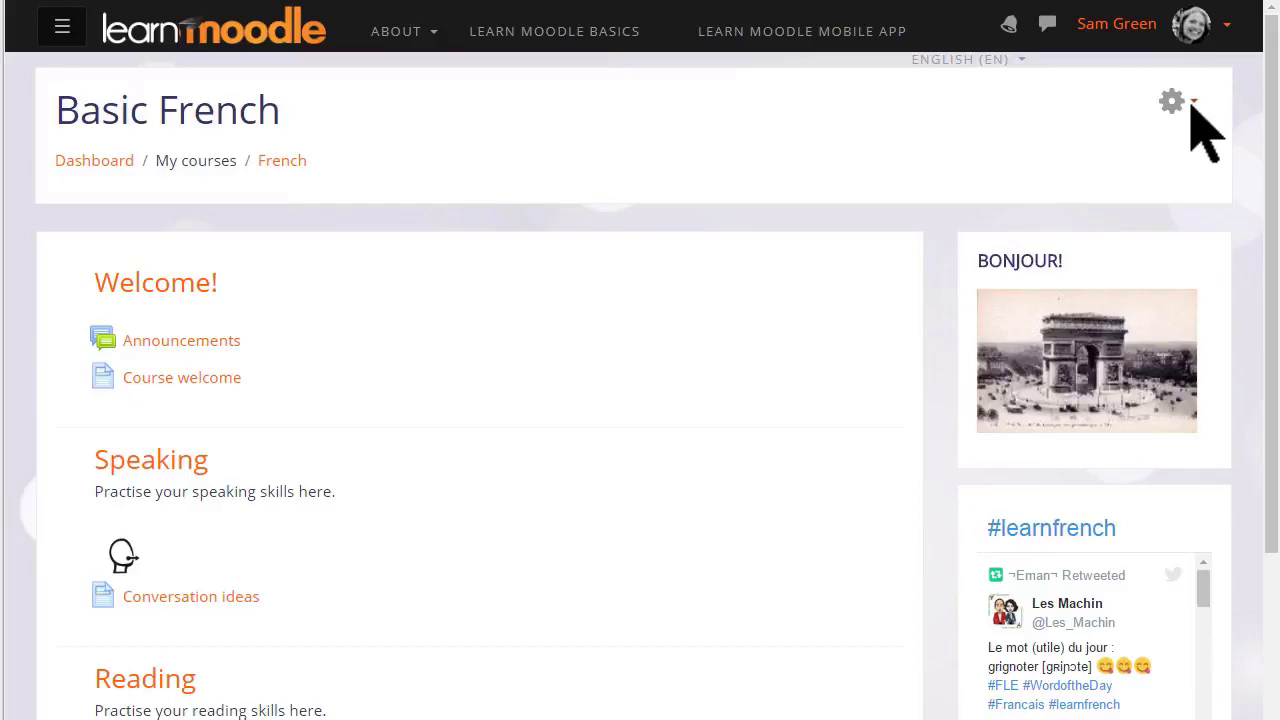
- Turn editing on in the Basic French course and start adding a Label resource to the Welcome! section
{"action": "left_click", "coordinate": [1190, 105]}
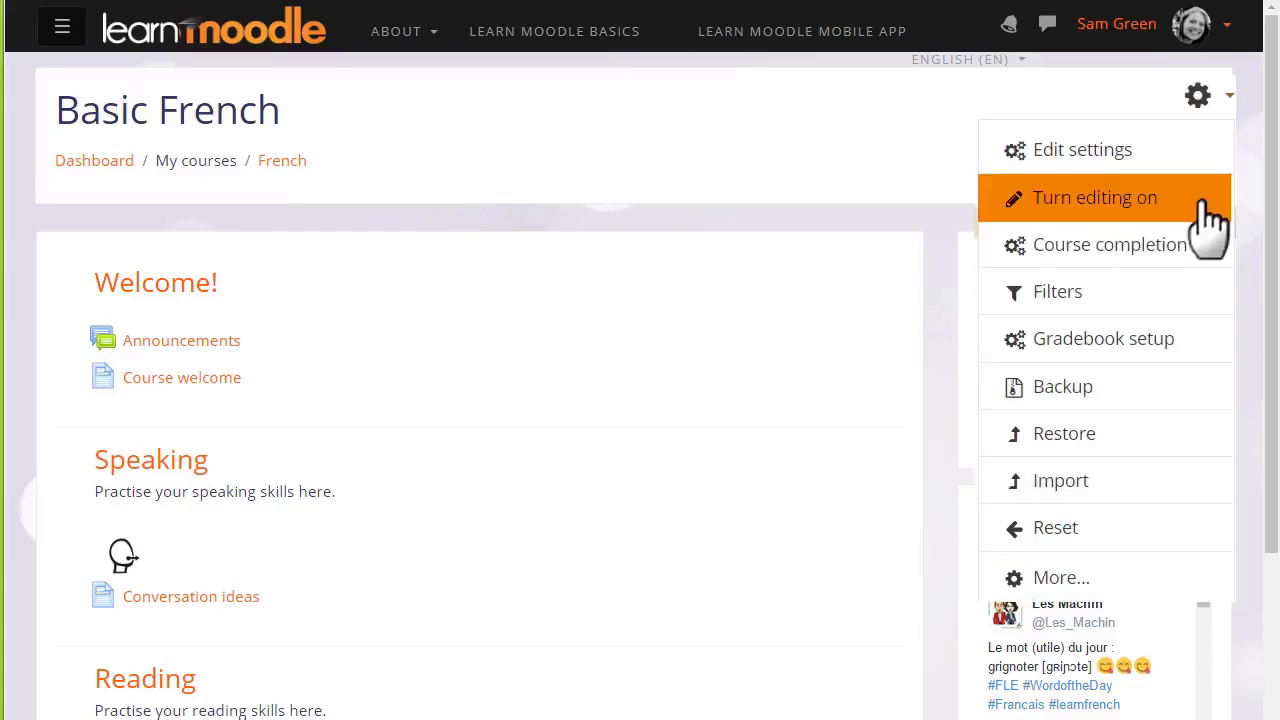
{"action": "left_click", "coordinate": [1212, 222]}
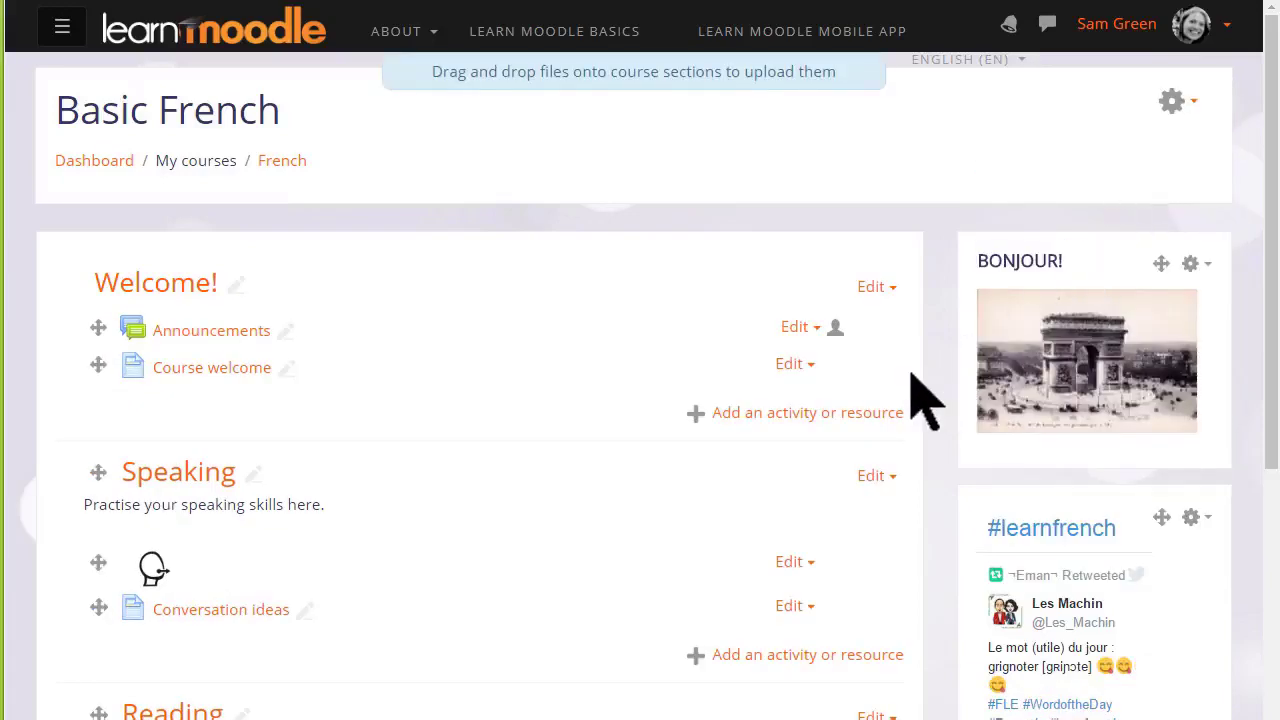
{"action": "left_click", "coordinate": [849, 413]}
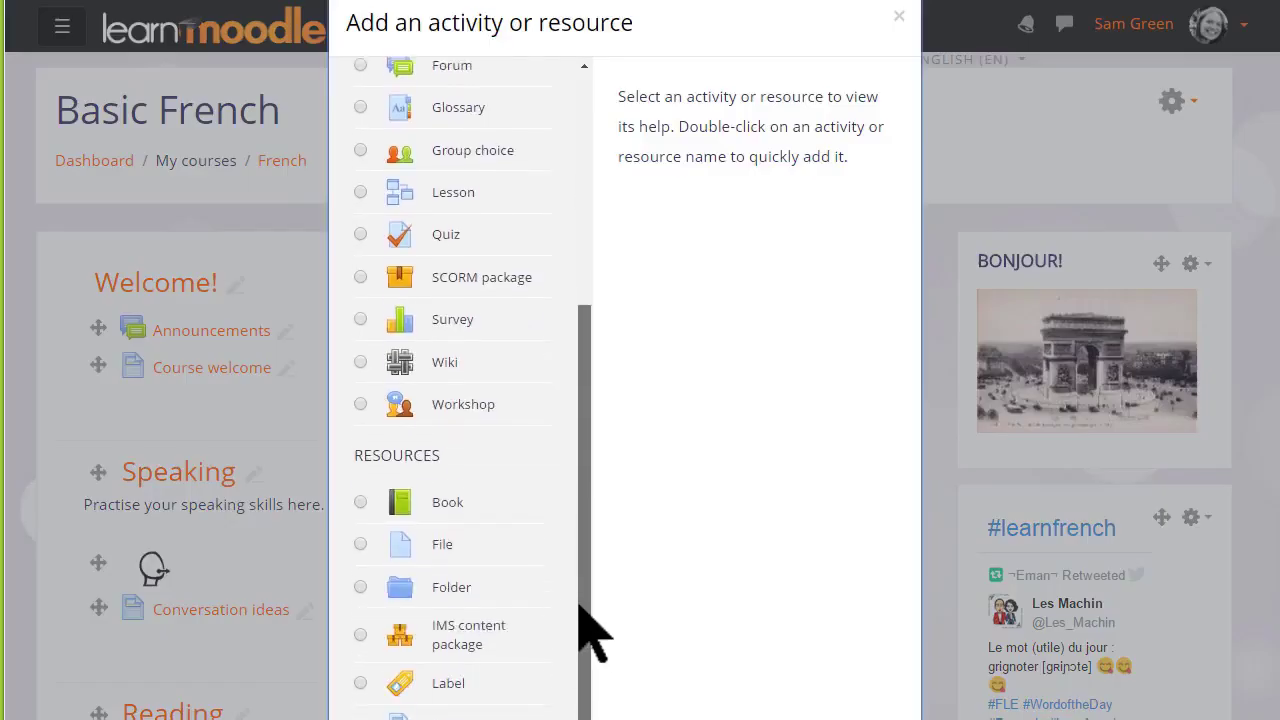
{"action": "left_click", "coordinate": [361, 667]}
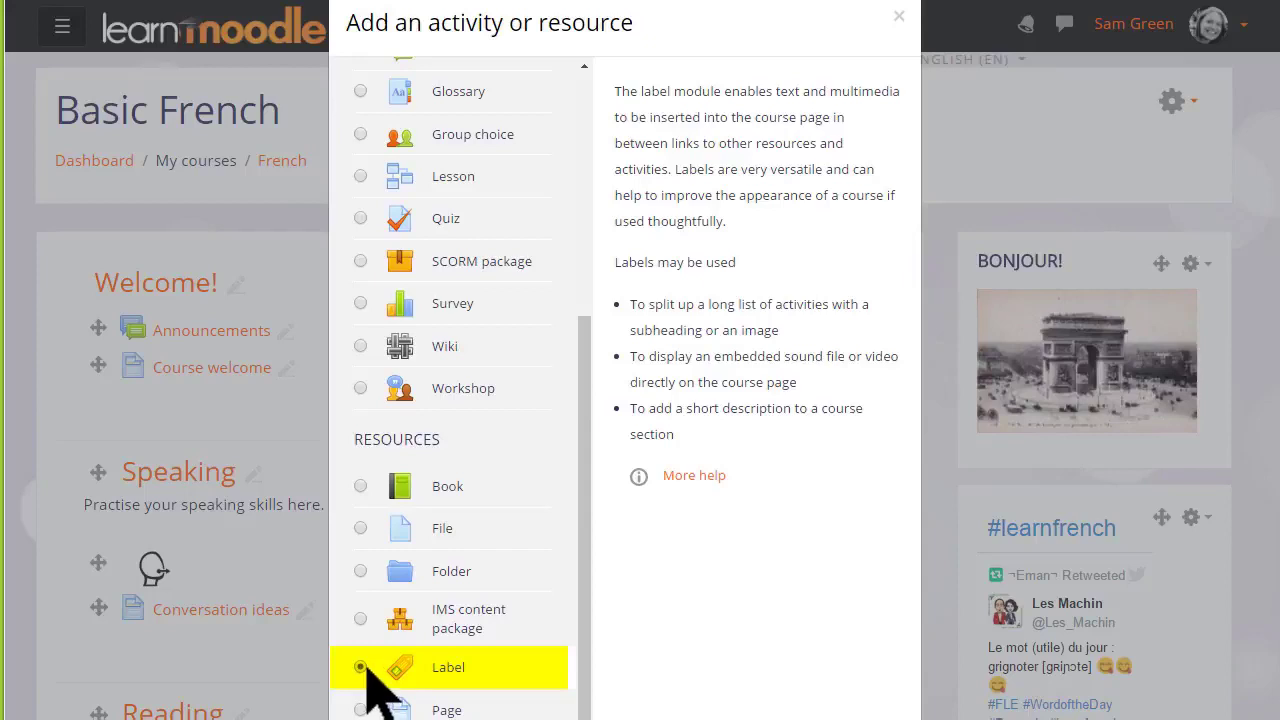
{"action": "double_click", "coordinate": [363, 668]}
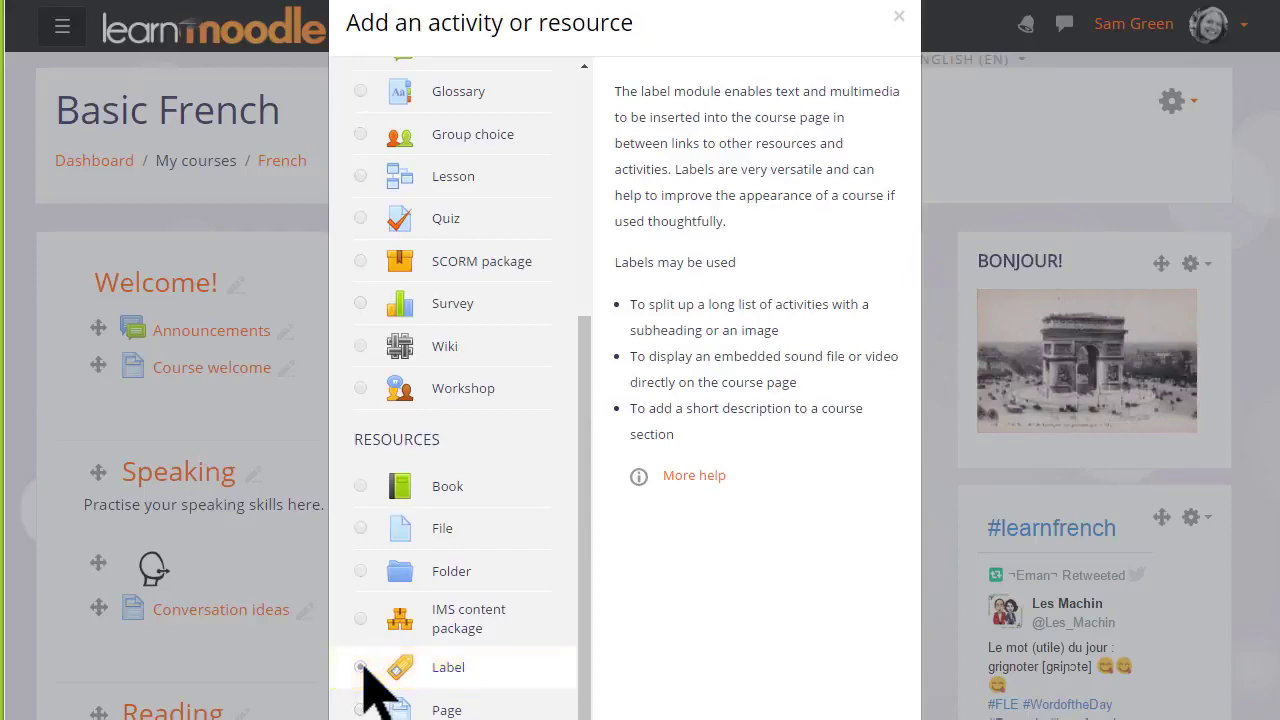
- Enter "Listen to the course objectives here:" as the new label's text
{"action": "left_click", "coordinate": [378, 276]}
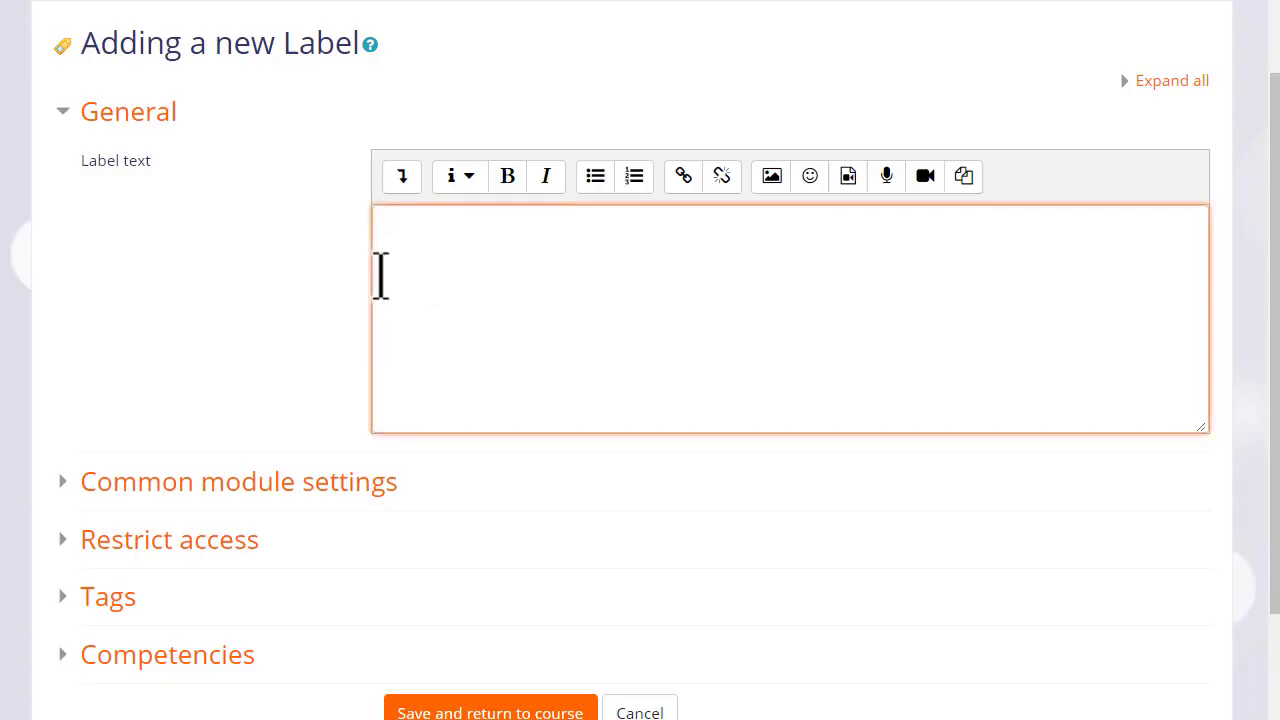
{"action": "type", "text": "Listen to the course objectives "}
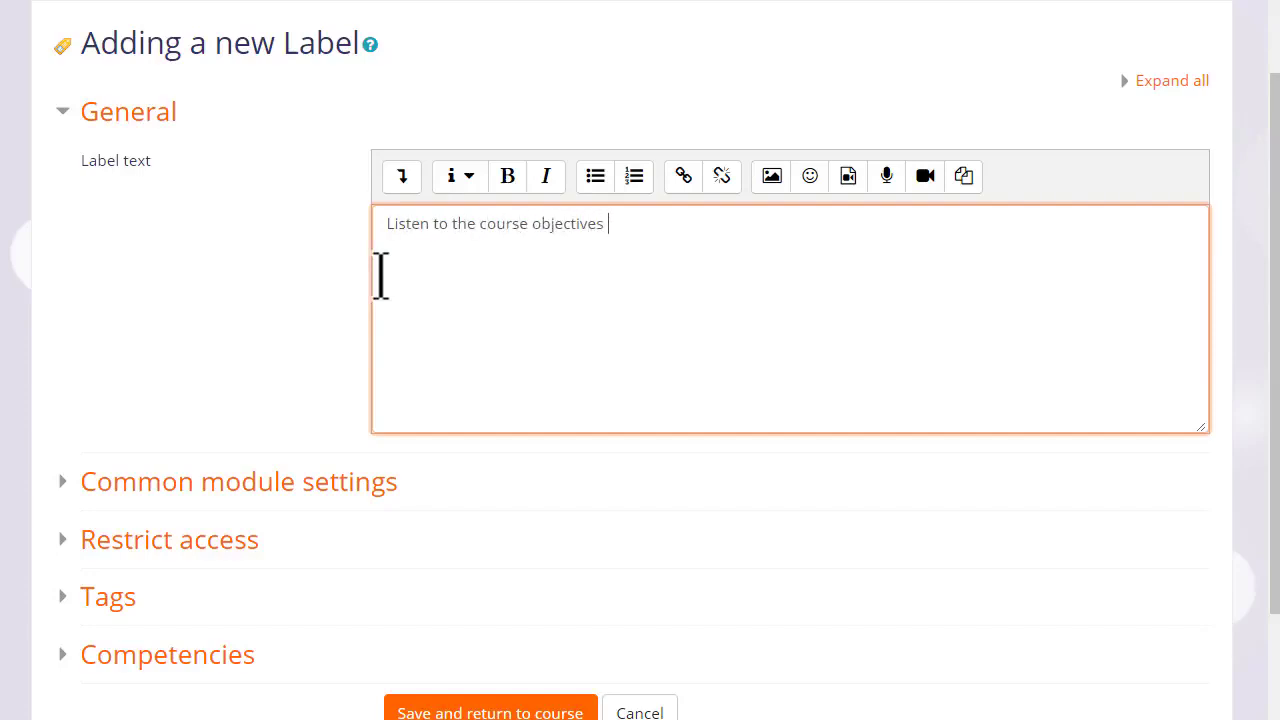
{"action": "type", "text": "here:"}
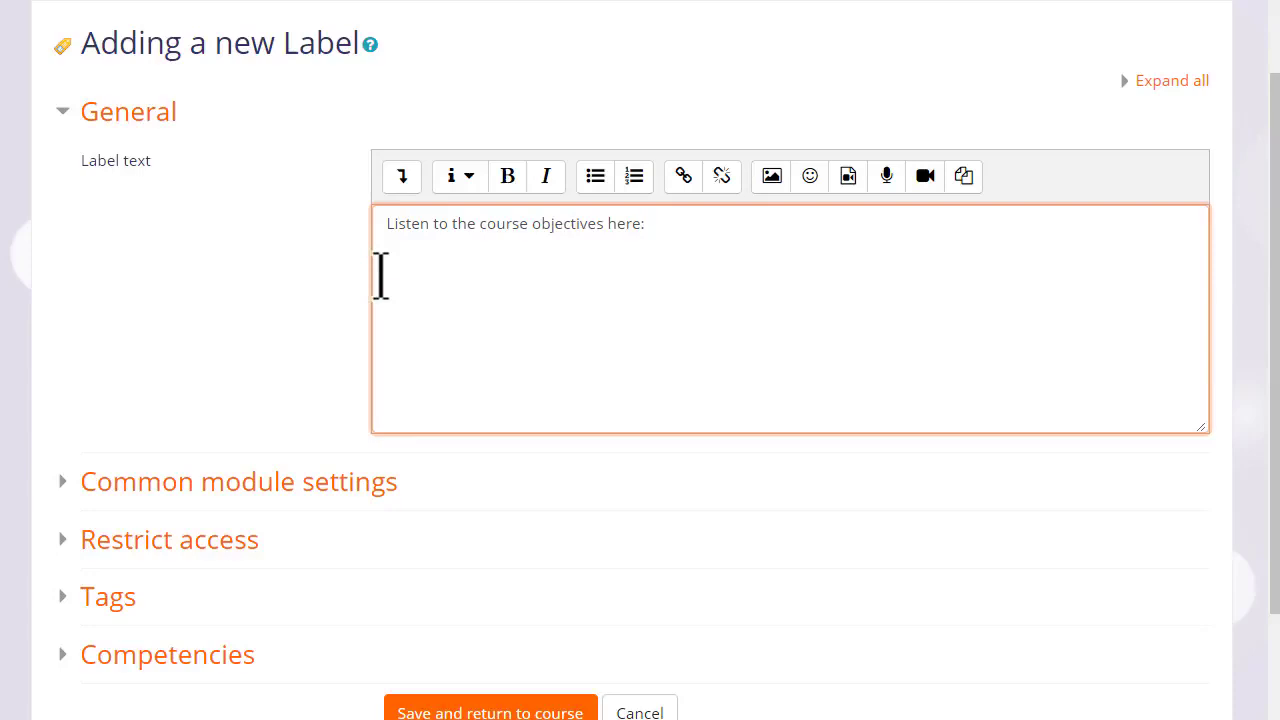
- Insert an audio file from the repositories into the label after its text and save the label to the course
{"action": "left_click", "coordinate": [850, 190]}
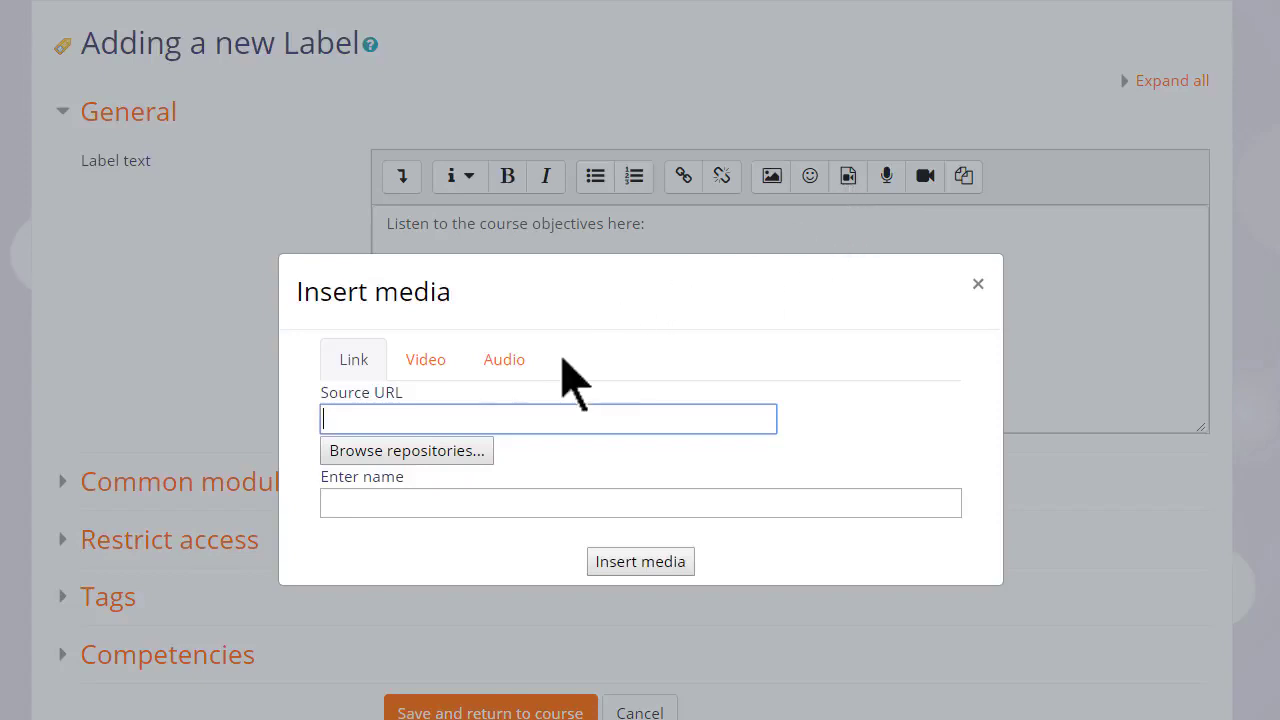
{"action": "left_click", "coordinate": [422, 370]}
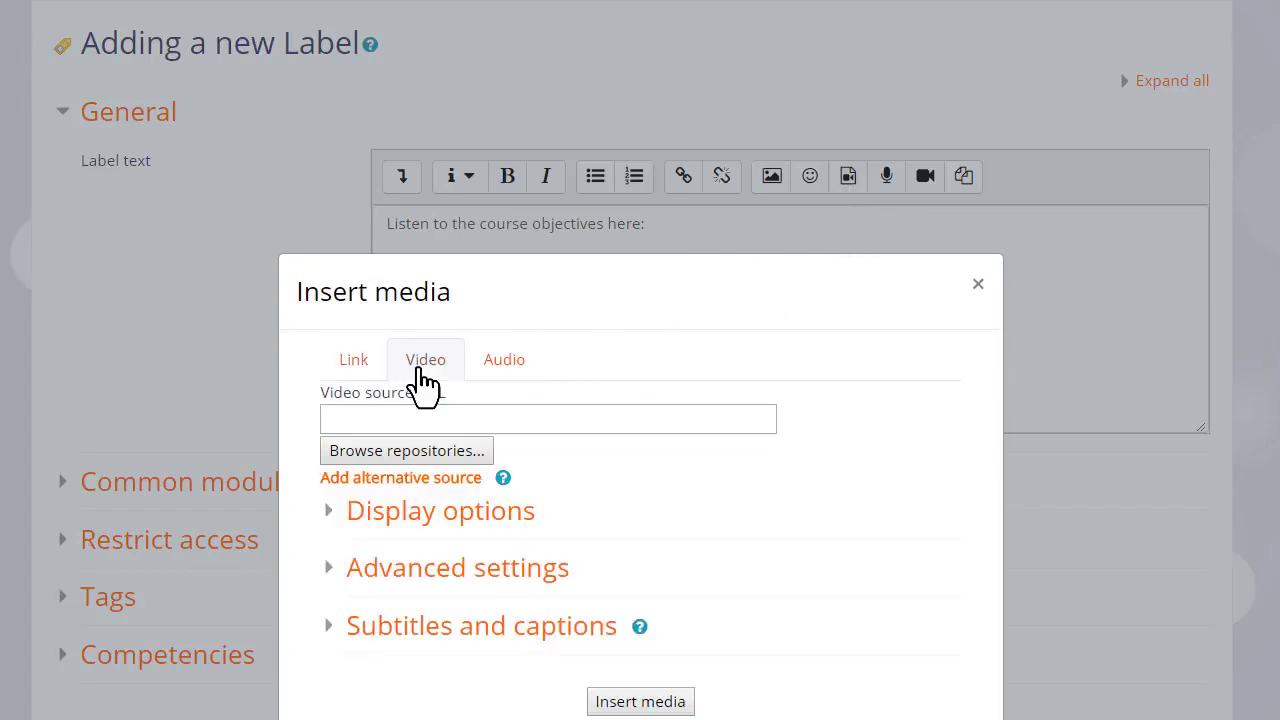
{"action": "left_click", "coordinate": [495, 372]}
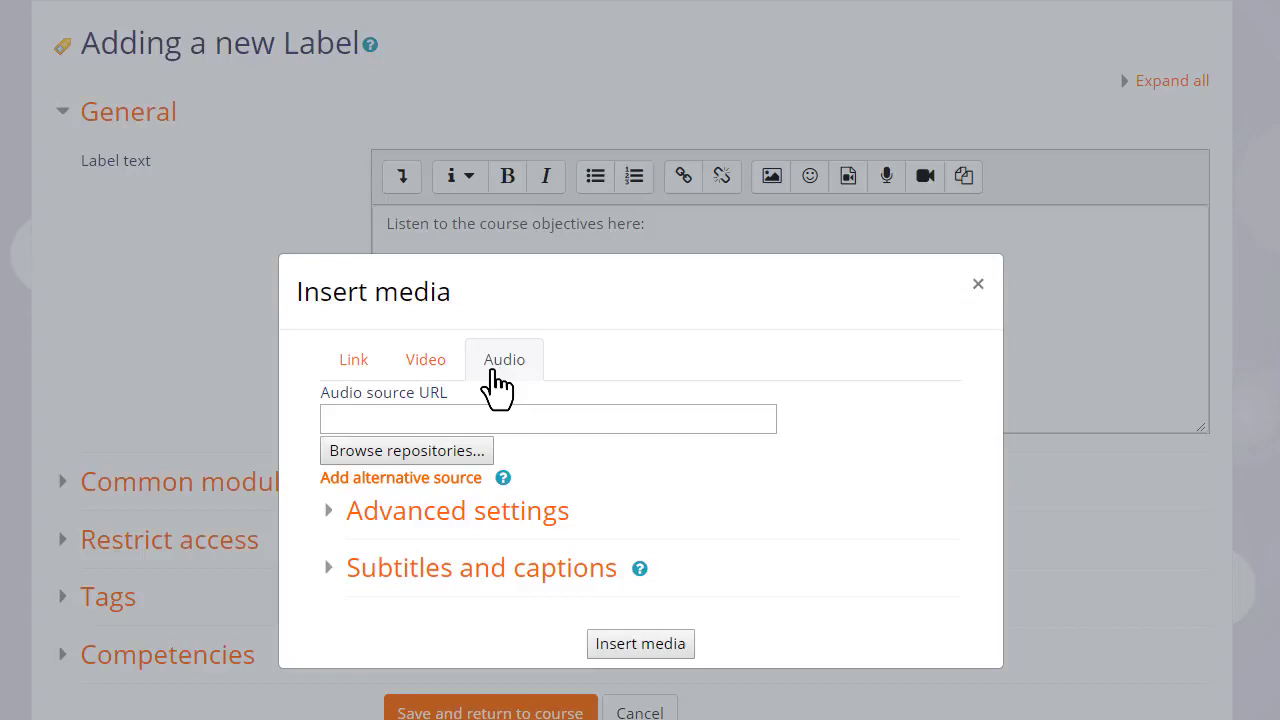
{"action": "left_click", "coordinate": [475, 452]}
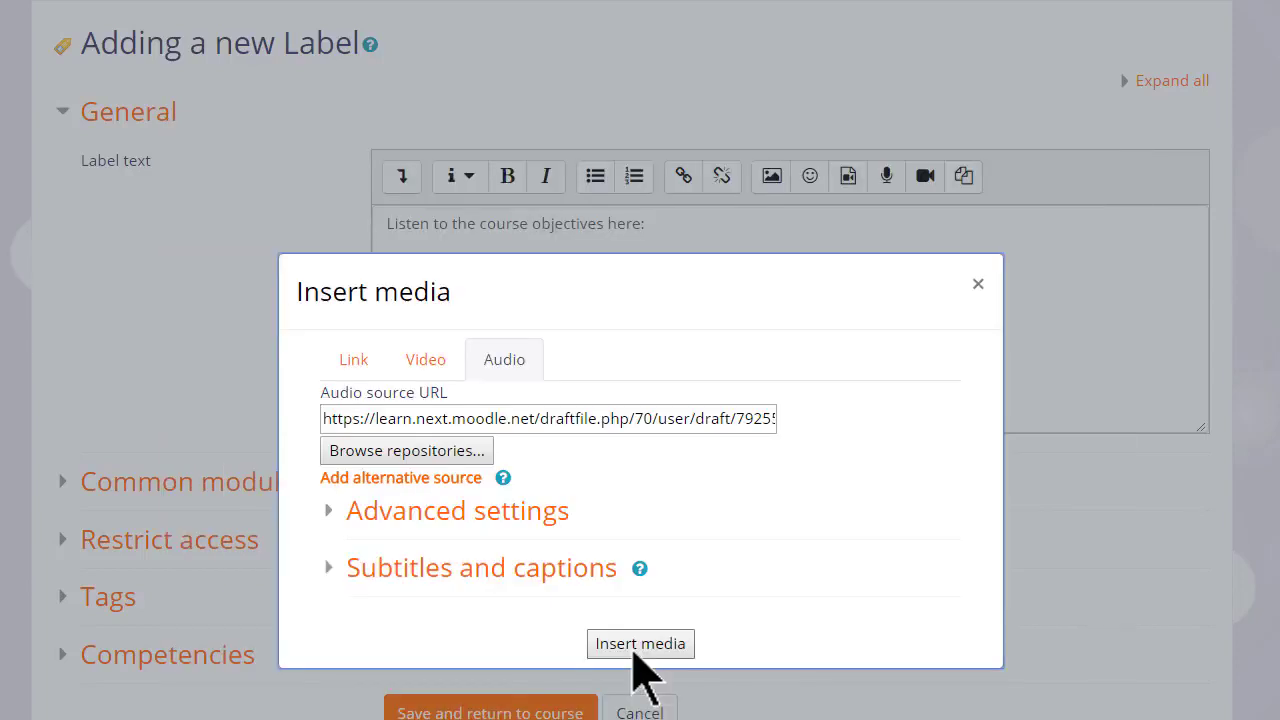
{"action": "left_click", "coordinate": [636, 650]}
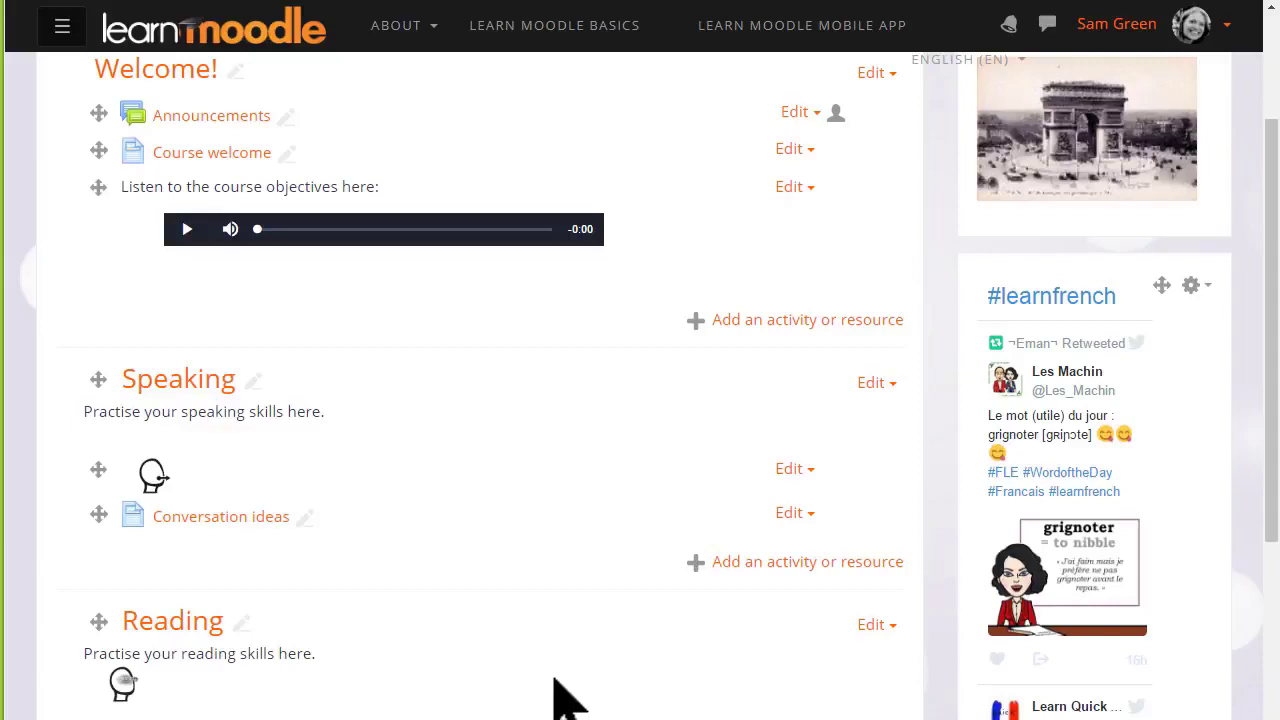
- Start adding another Label resource, this time in the Reading section of the Basic French course
{"action": "scroll", "coordinate": [573, 630], "scroll_direction": "down", "scroll_amount": 5}
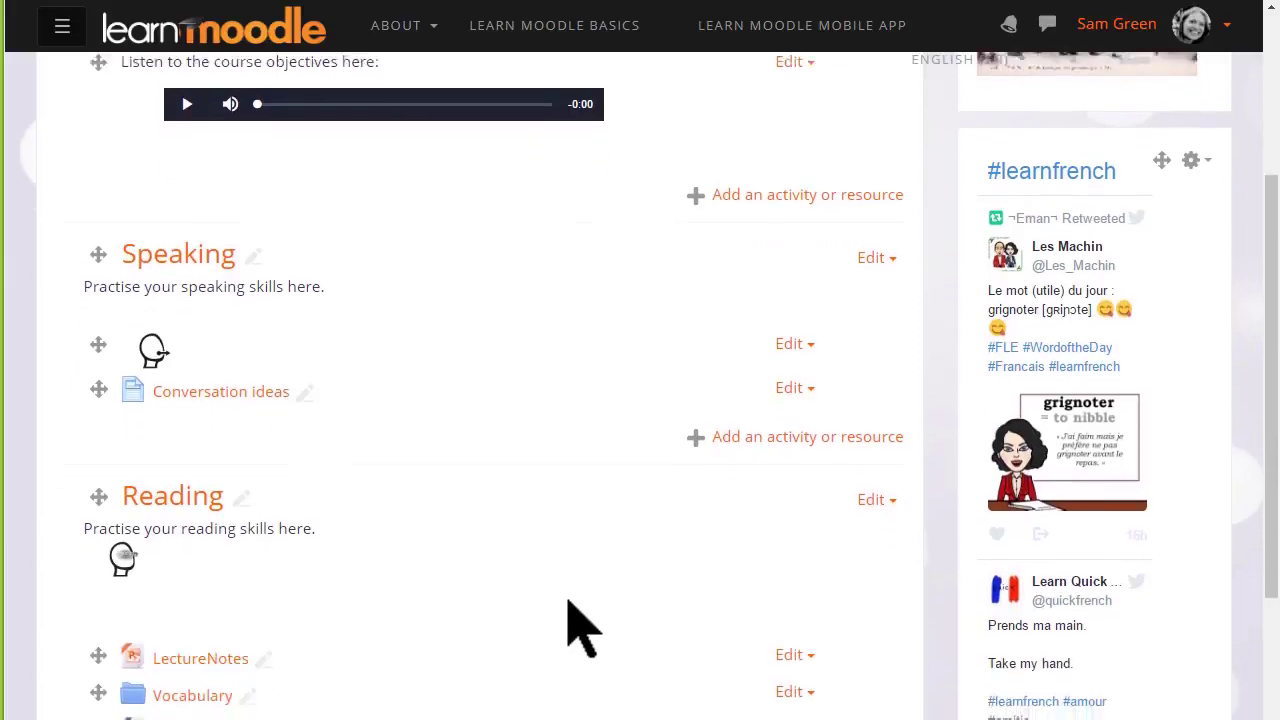
{"action": "left_click", "coordinate": [733, 443]}
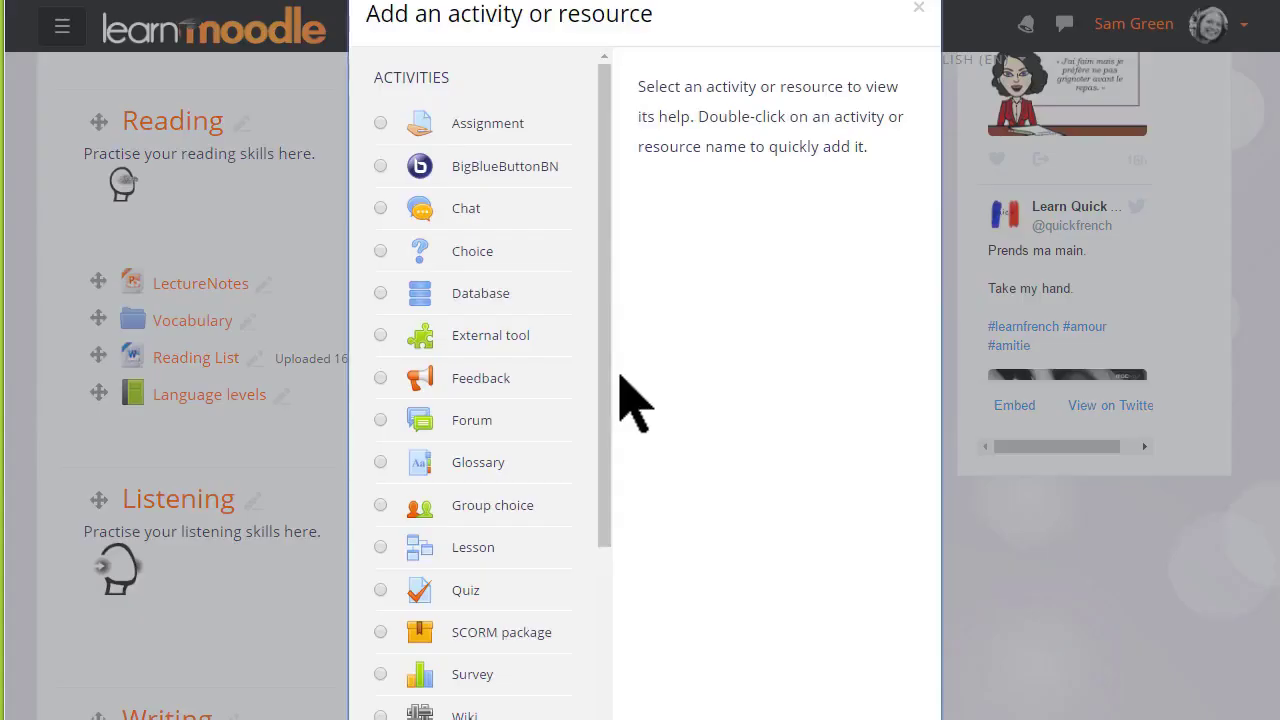
{"action": "left_click_drag", "start_coordinate": [608, 431], "coordinate": [604, 716]}
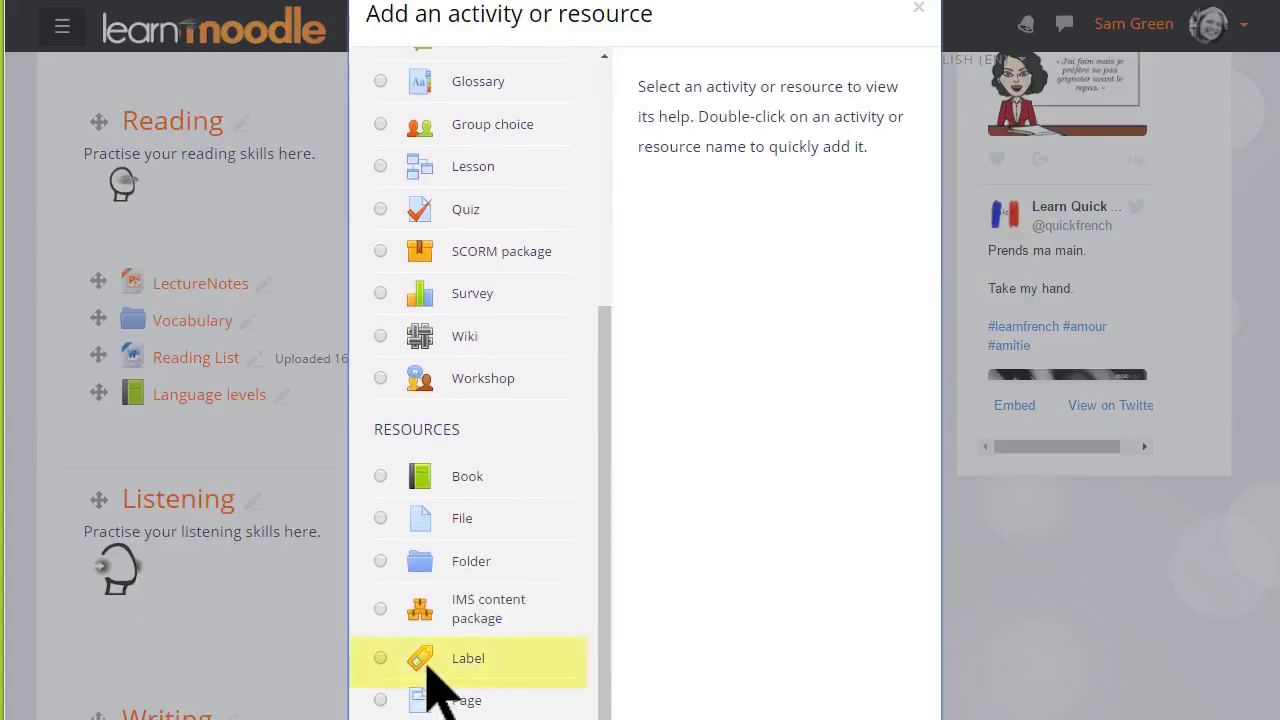
{"action": "left_click", "coordinate": [380, 657]}
{"action": "double_click", "coordinate": [382, 660]}
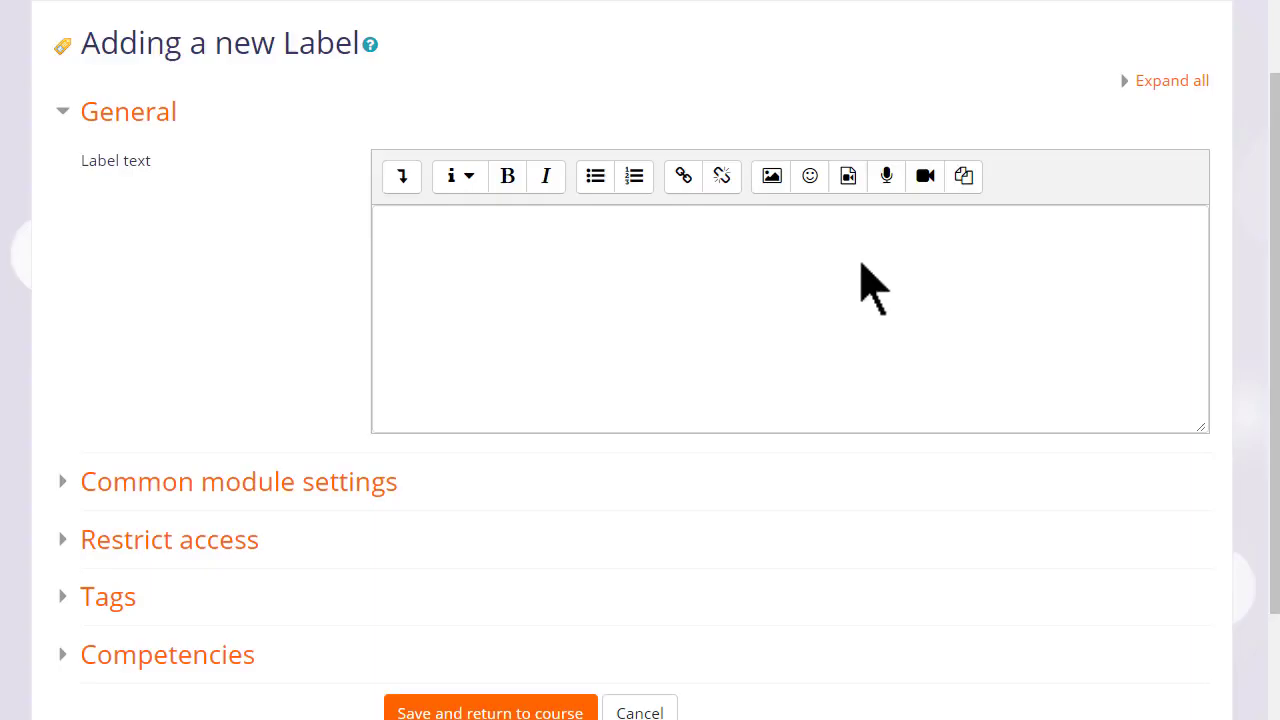
- Begin inserting a video into the label and choose YouTube videos as the source repository
{"action": "left_click", "coordinate": [848, 180]}
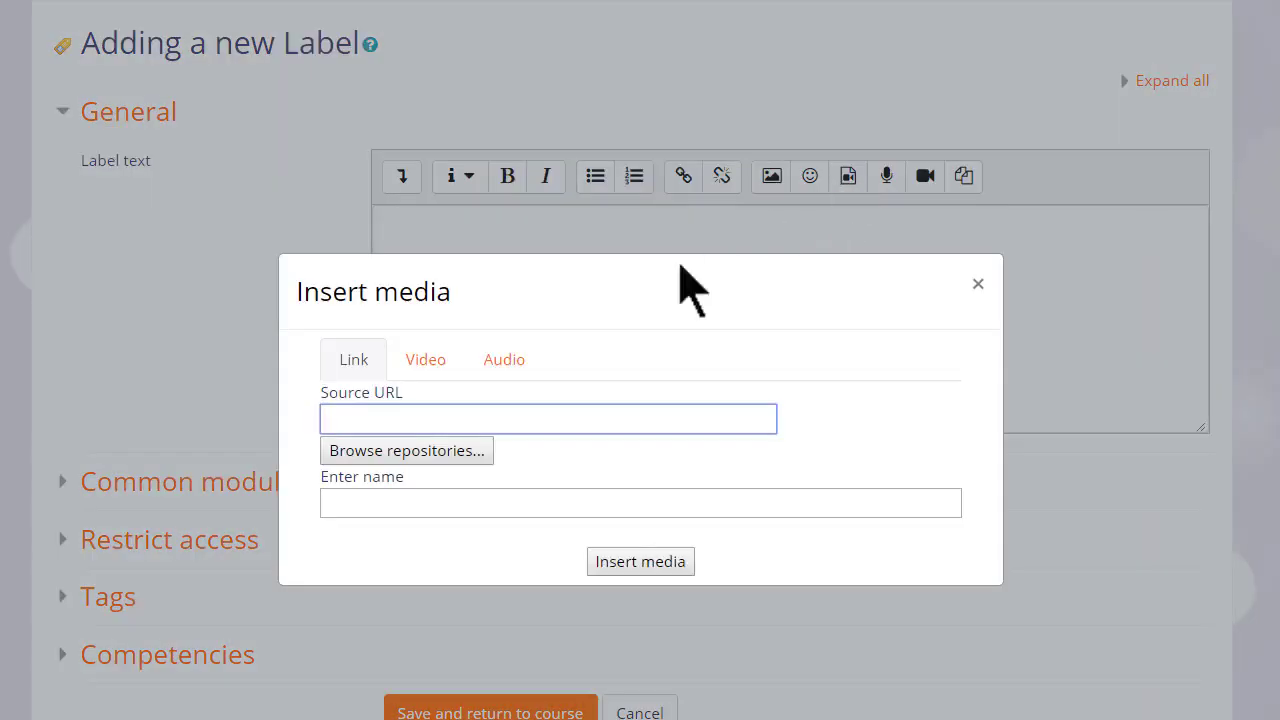
{"action": "left_click", "coordinate": [428, 364]}
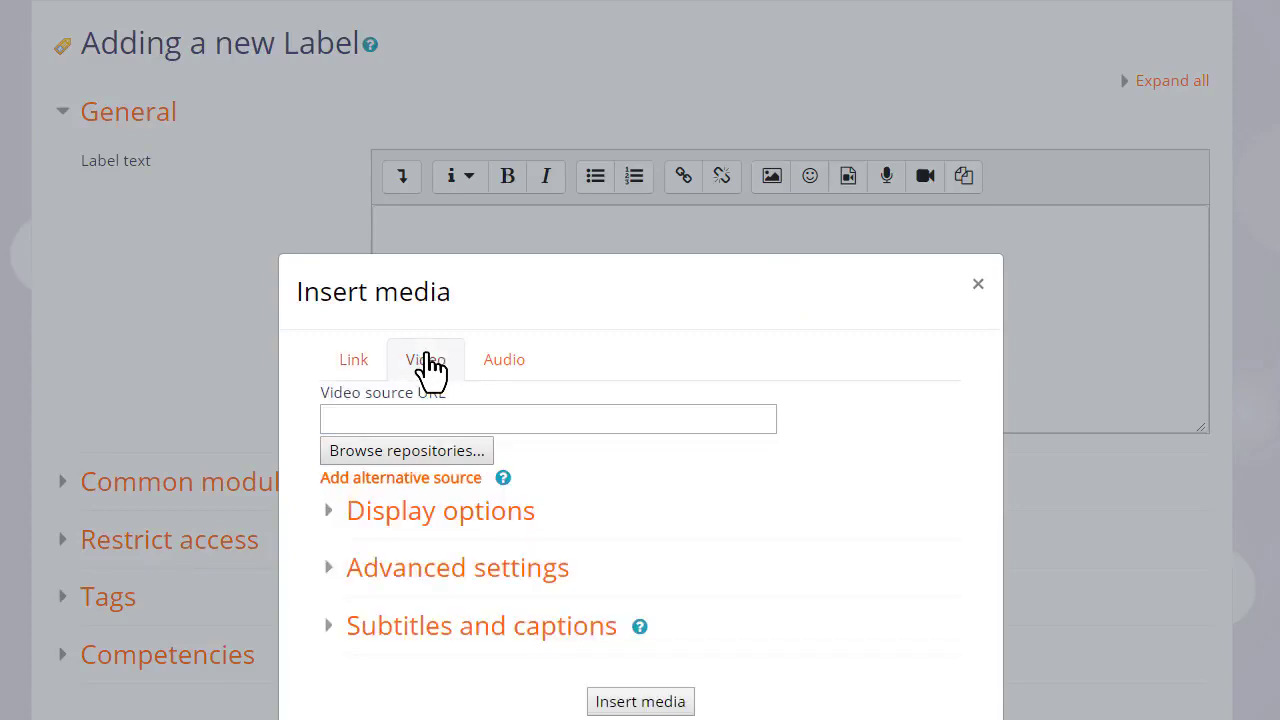
{"action": "left_click", "coordinate": [485, 452]}
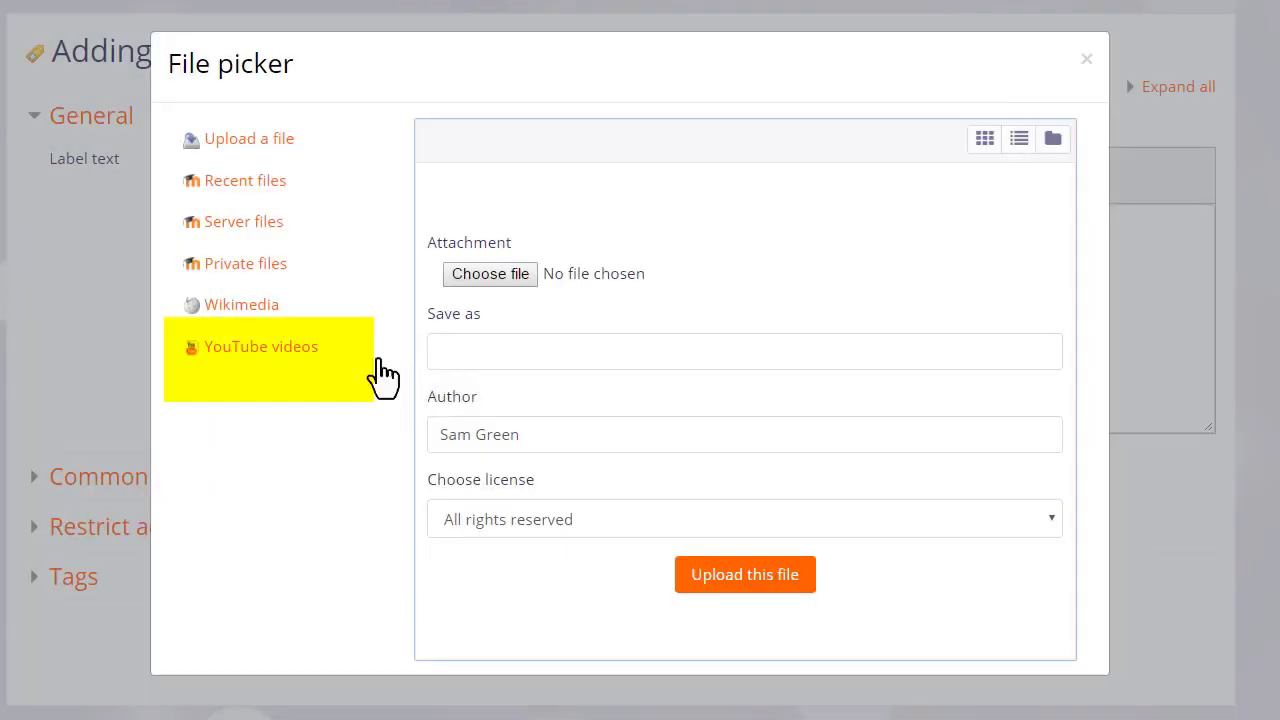
{"action": "left_click", "coordinate": [303, 352]}
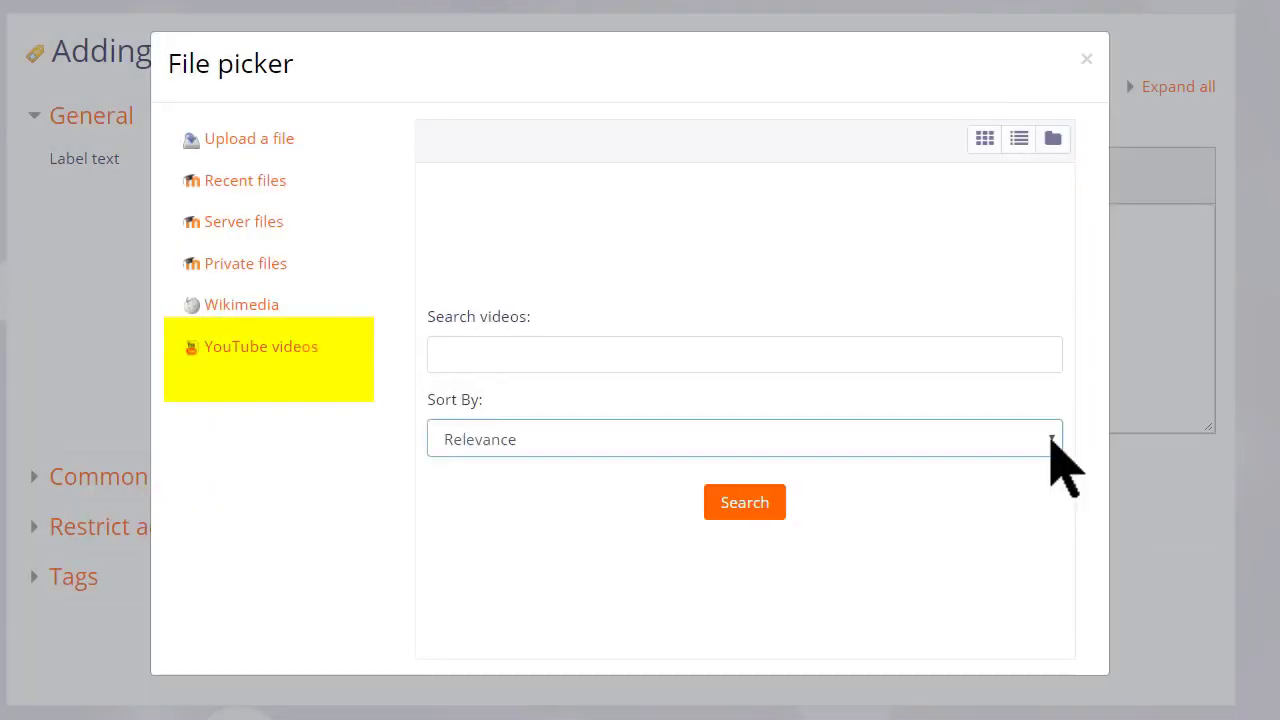
- Search the YouTube videos for "French alphabet rap" sorted by relevance, and select the first result as the video source
{"action": "left_click", "coordinate": [1051, 441]}
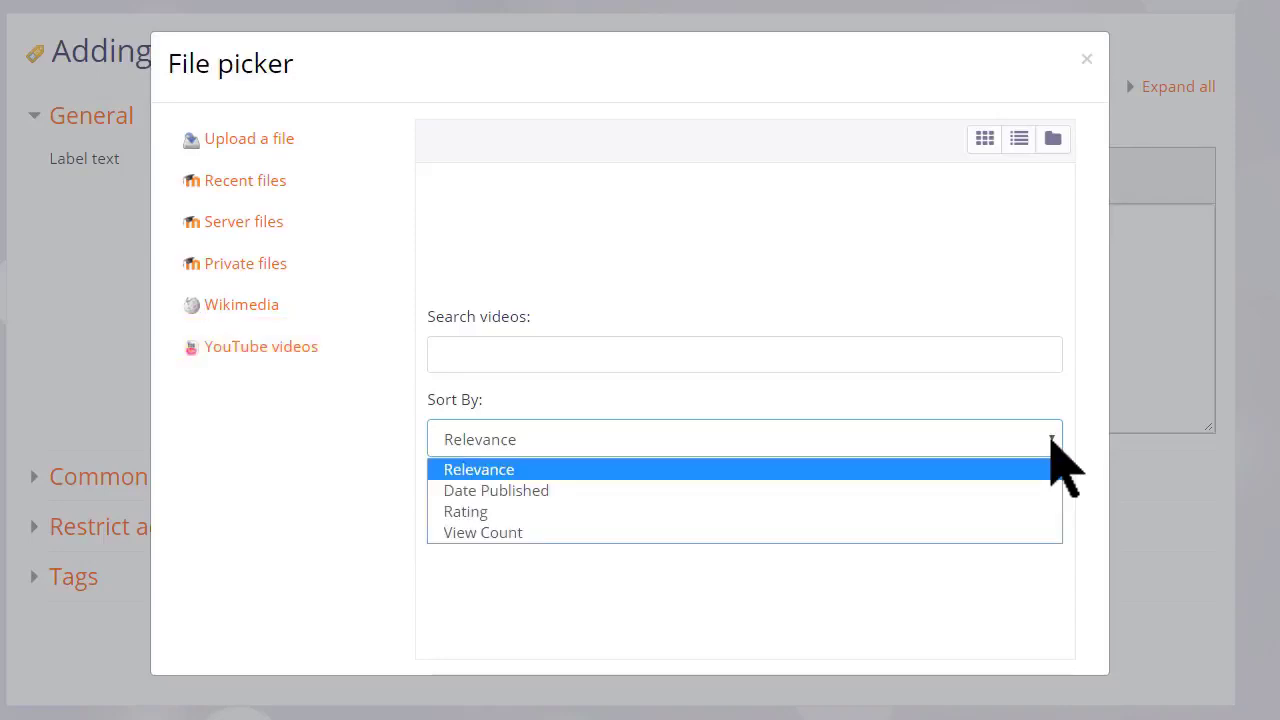
{"action": "left_click", "coordinate": [1051, 440]}
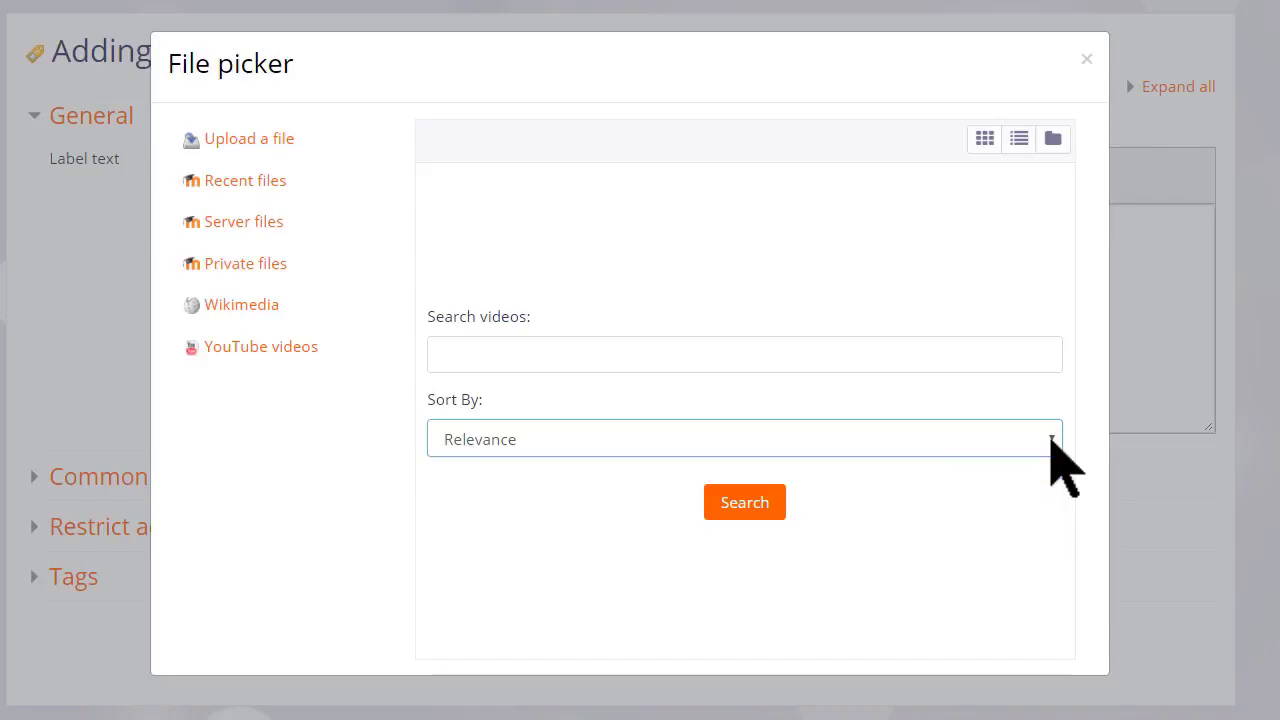
{"action": "left_click", "coordinate": [908, 362]}
{"action": "type", "text": "Fr"}
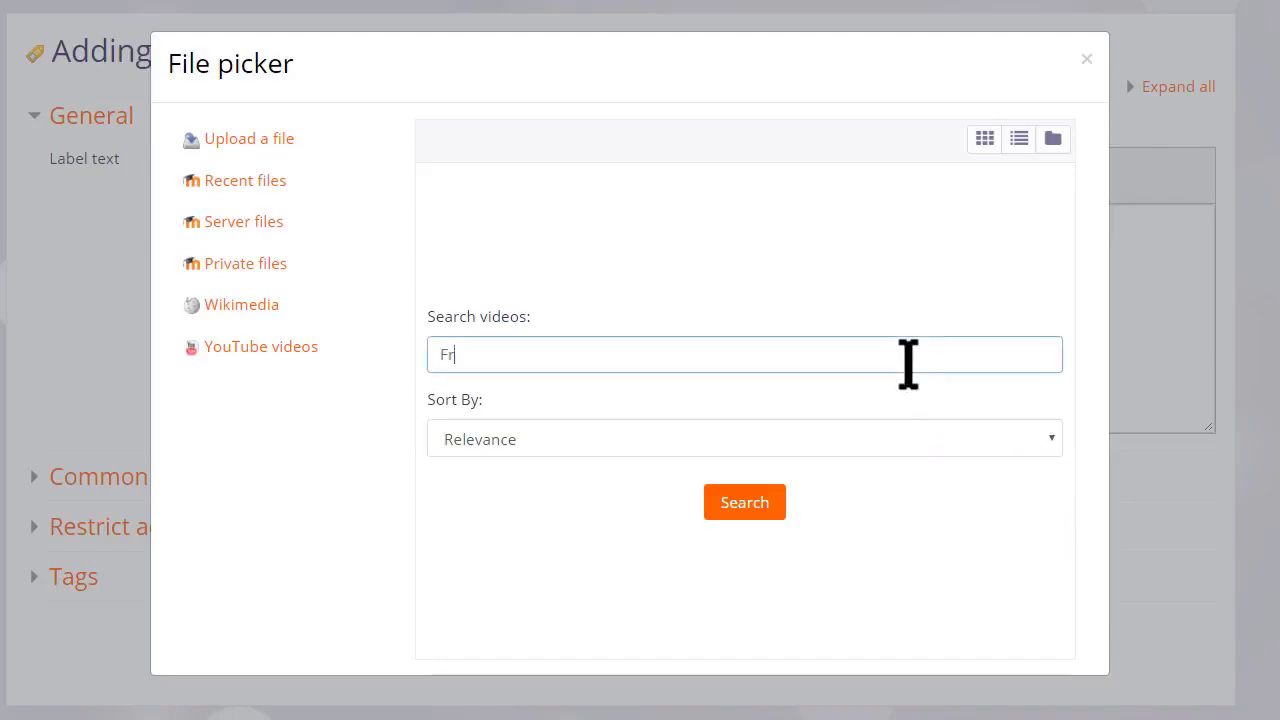
{"action": "type", "text": "ench alphabet rap"}
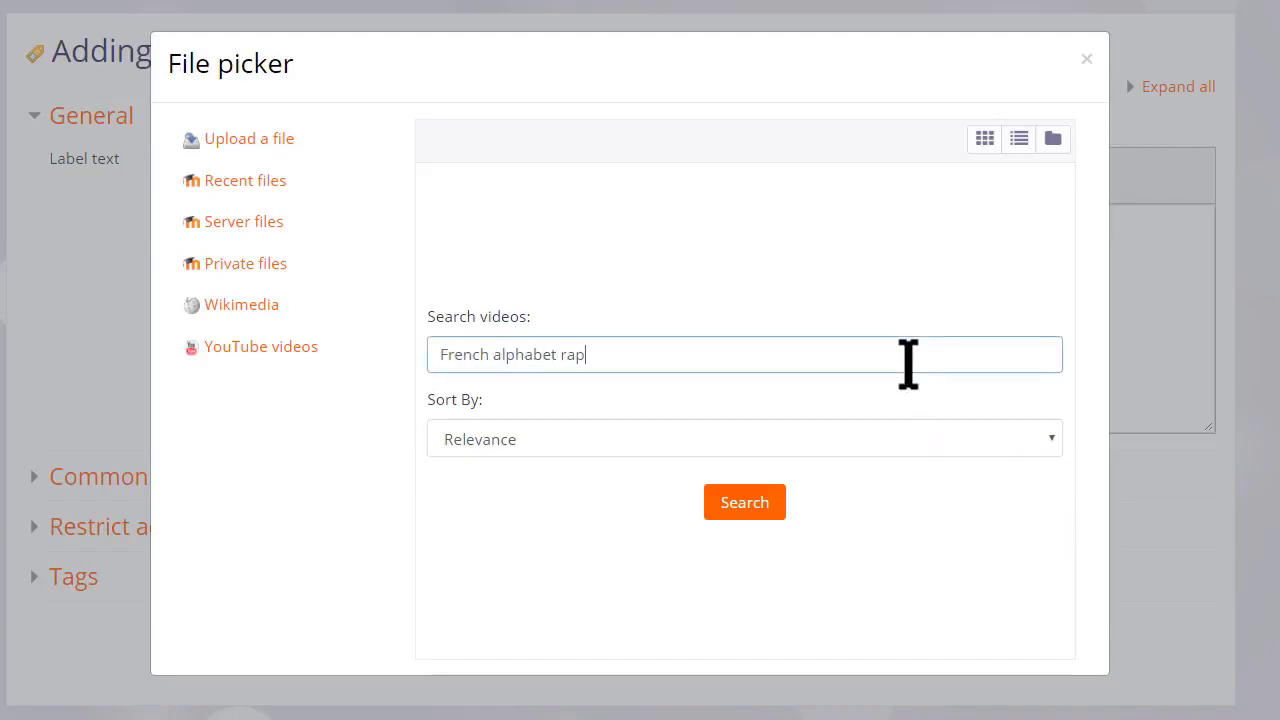
{"action": "left_click", "coordinate": [762, 503]}
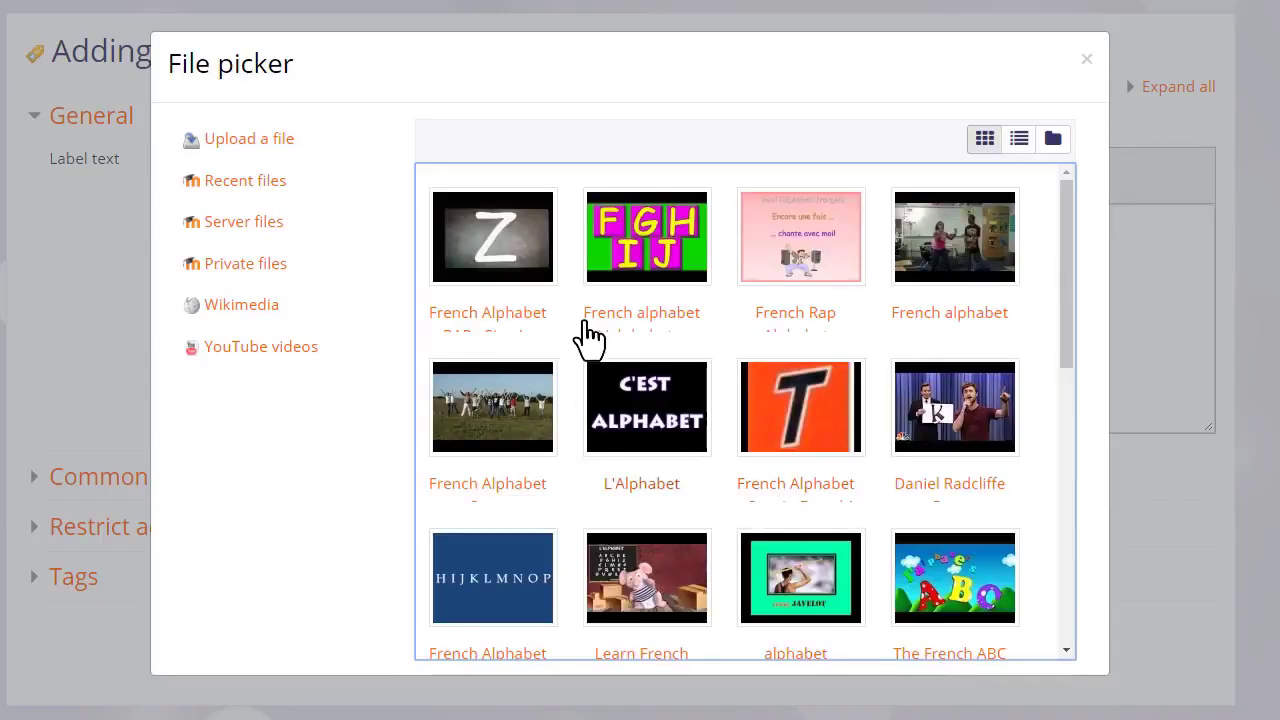
{"action": "left_click", "coordinate": [503, 263]}
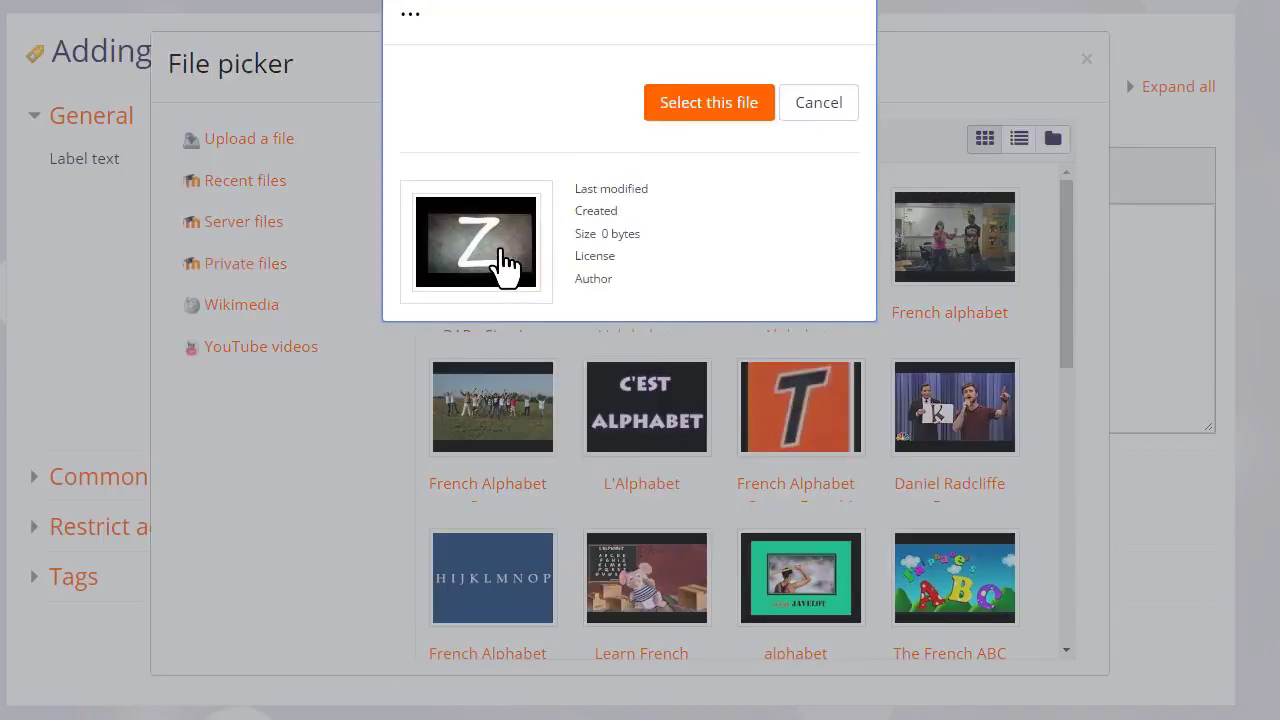
{"action": "left_click", "coordinate": [709, 104]}
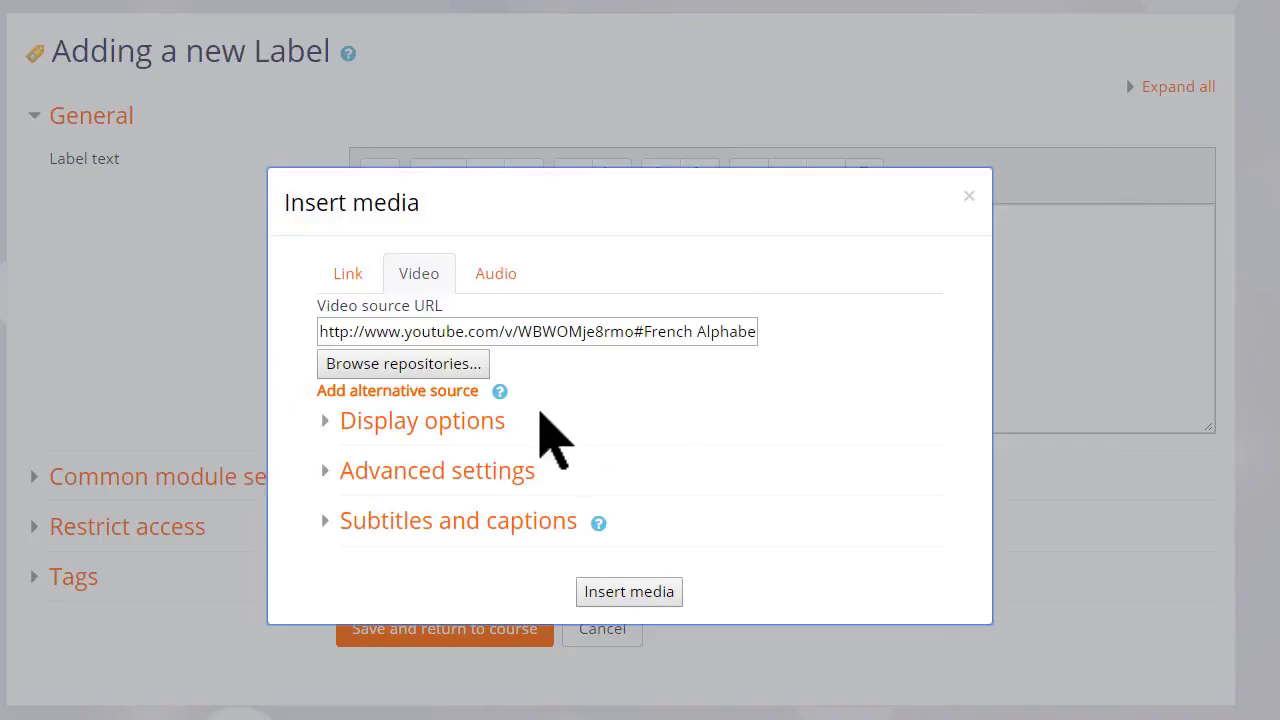
- Insert the selected video into the label after checking its display options and subtitle settings, and save the label to the course
{"action": "left_click", "coordinate": [503, 424]}
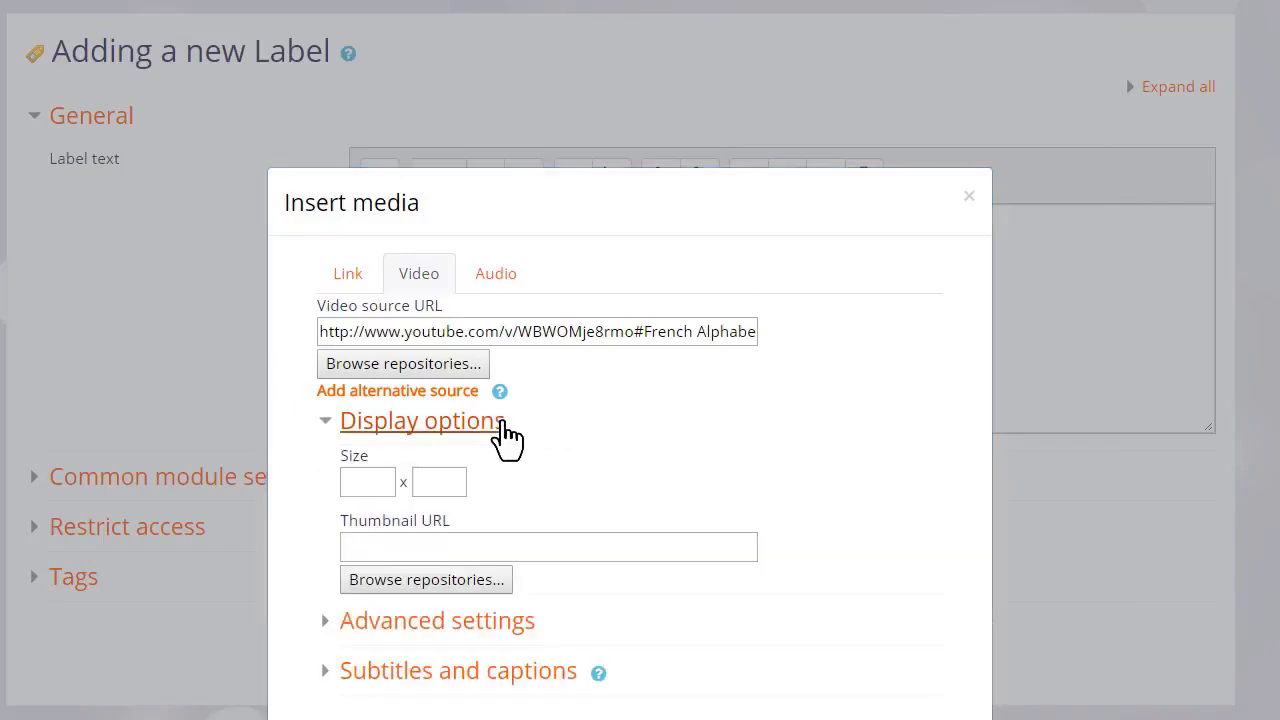
{"action": "left_click", "coordinate": [504, 424]}
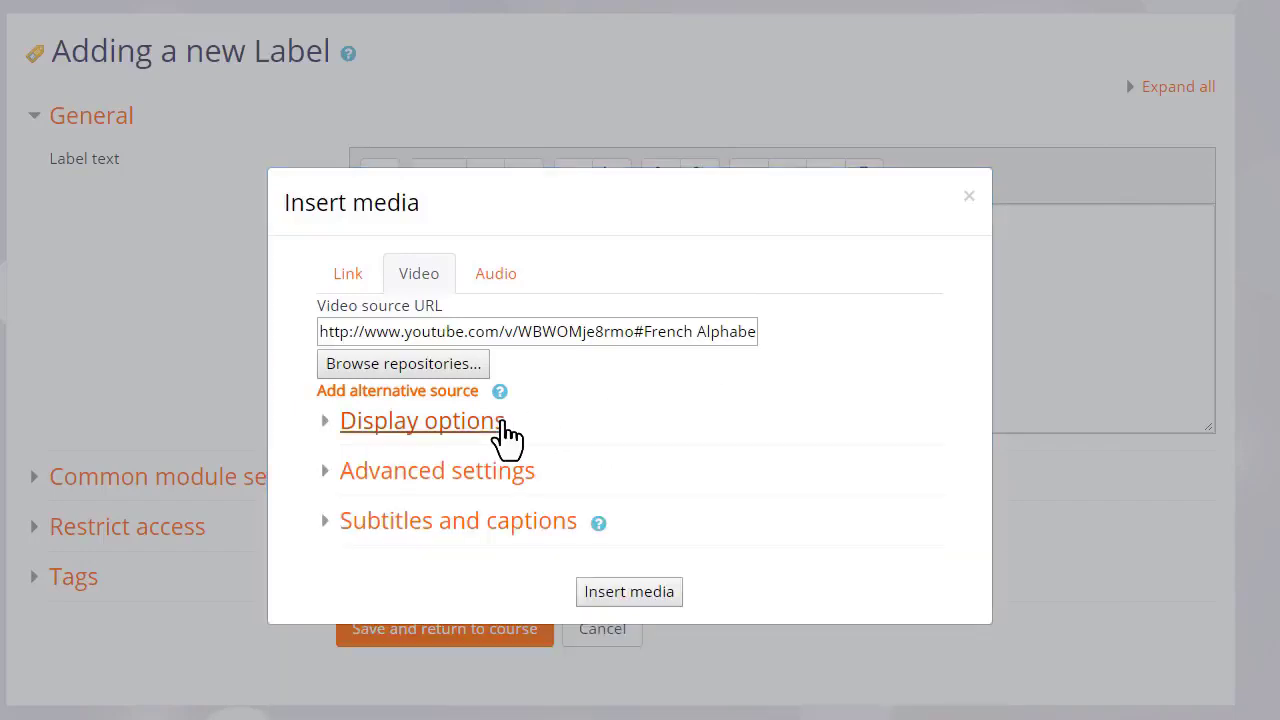
{"action": "left_click", "coordinate": [529, 548]}
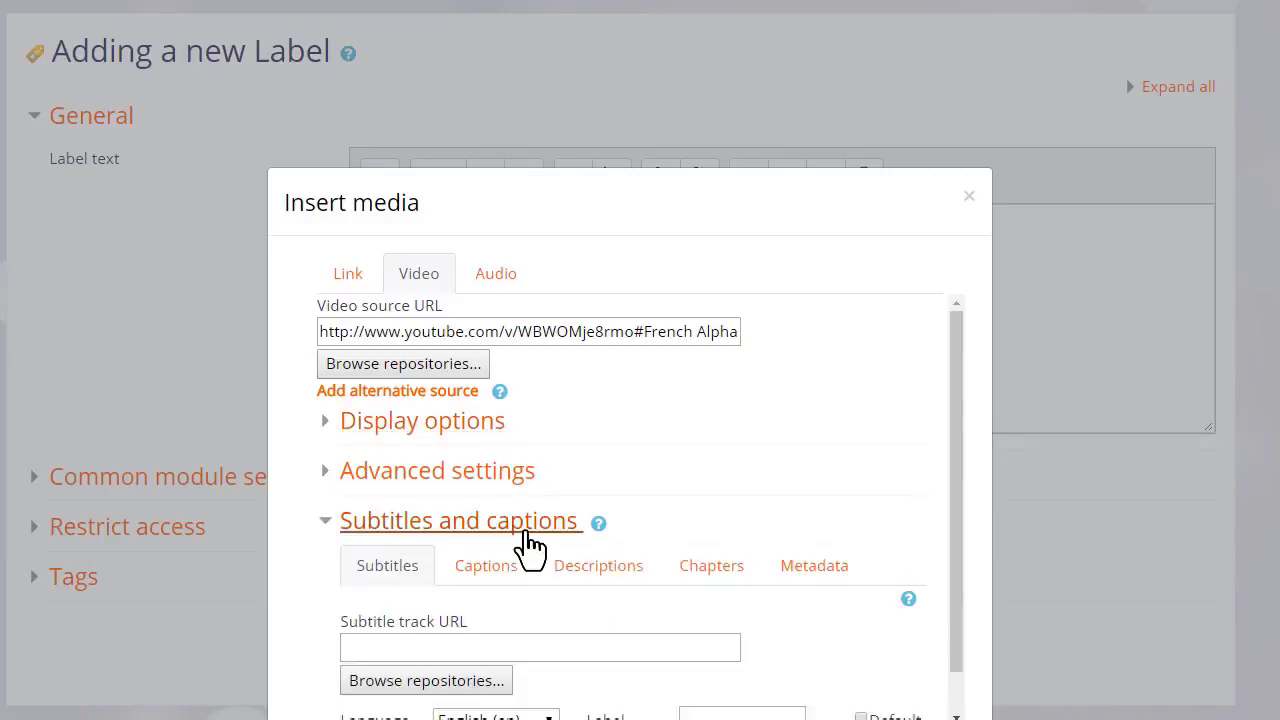
{"action": "left_click", "coordinate": [529, 545]}
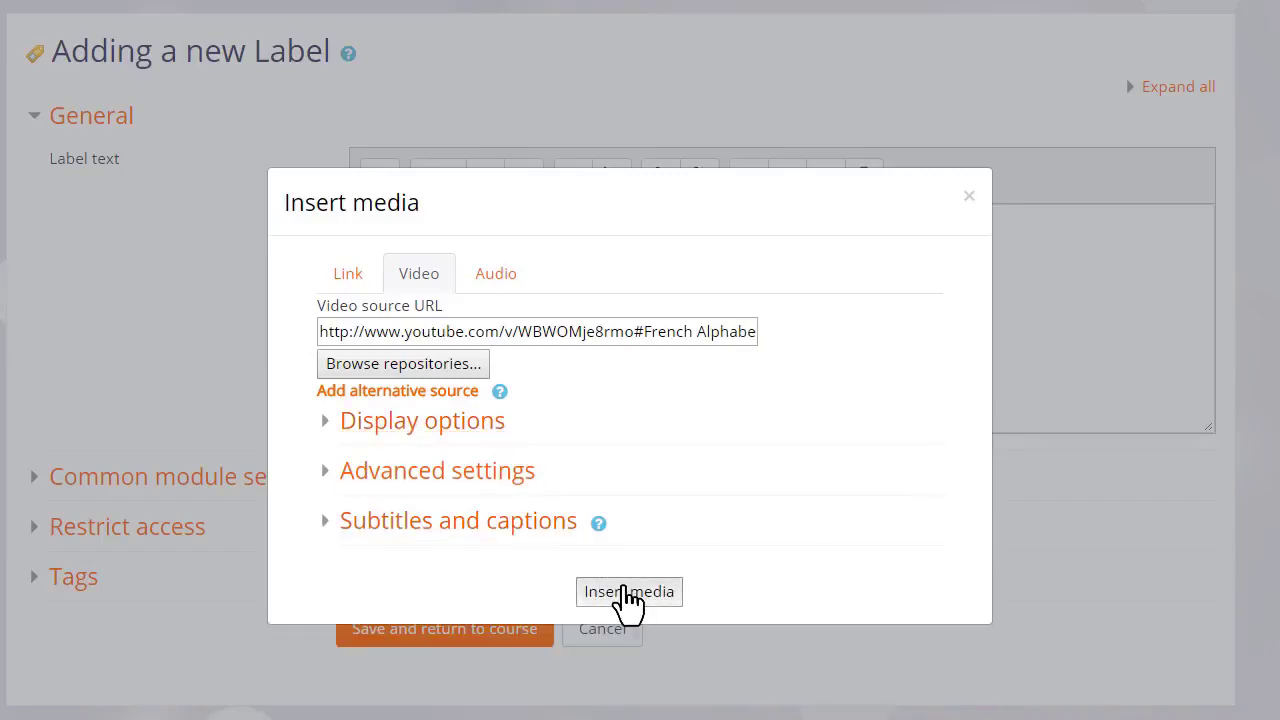
{"action": "left_click", "coordinate": [627, 592]}
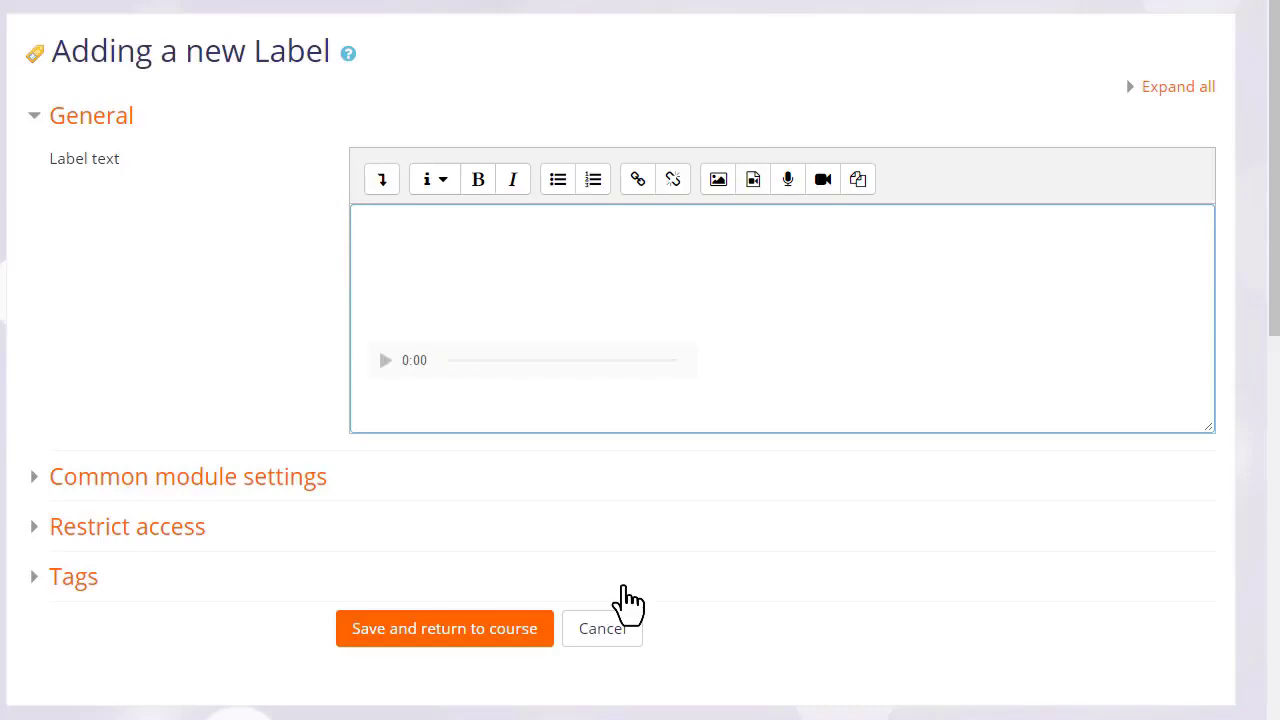
{"action": "left_click", "coordinate": [522, 632]}
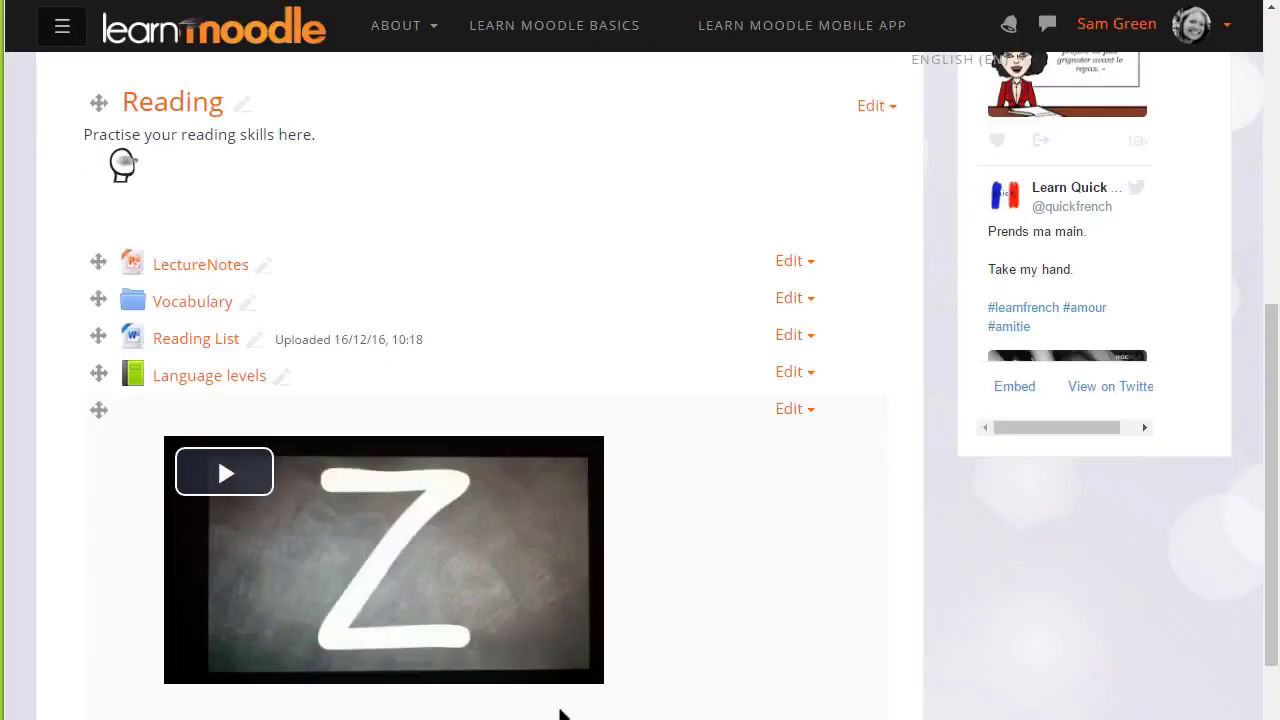
- Start adding a Page resource named "French alphabet rap" in the Listening section of the course
{"action": "scroll", "coordinate": [560, 710], "scroll_direction": "down", "scroll_amount": 4}
{"action": "scroll", "coordinate": [564, 702], "scroll_direction": "down", "scroll_amount": 1}
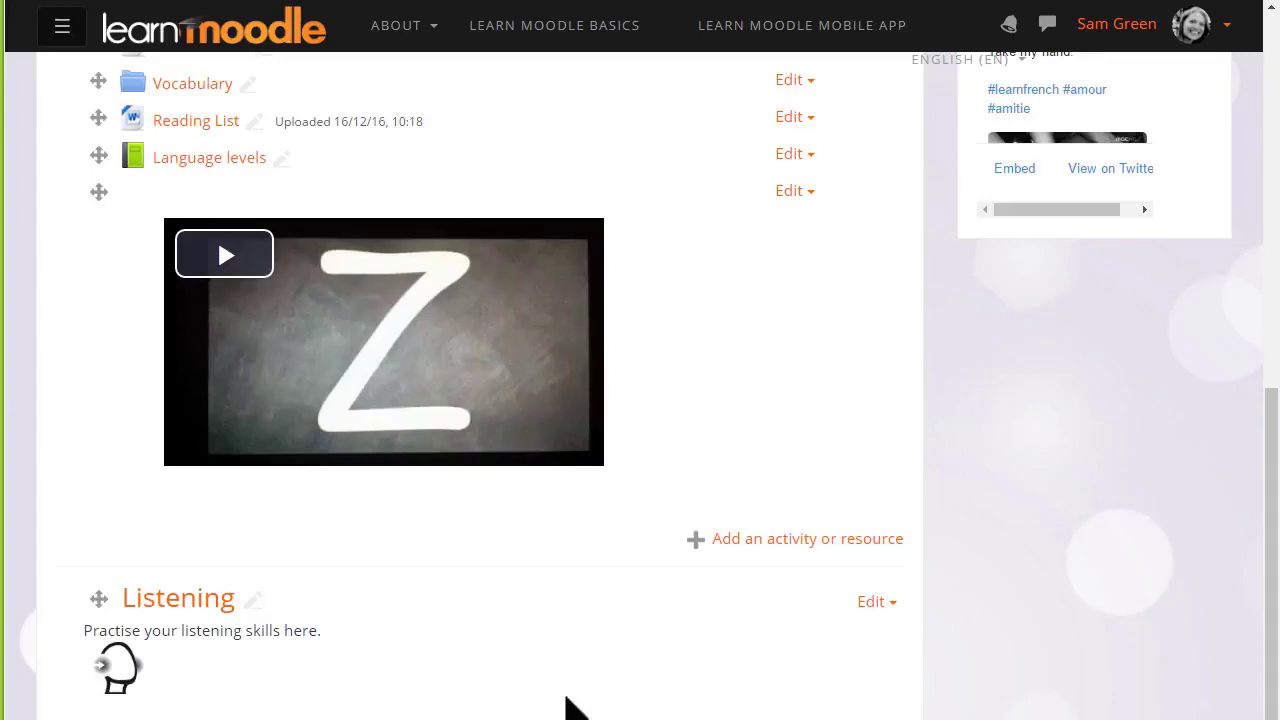
{"action": "scroll", "coordinate": [565, 705], "scroll_direction": "down", "scroll_amount": 1}
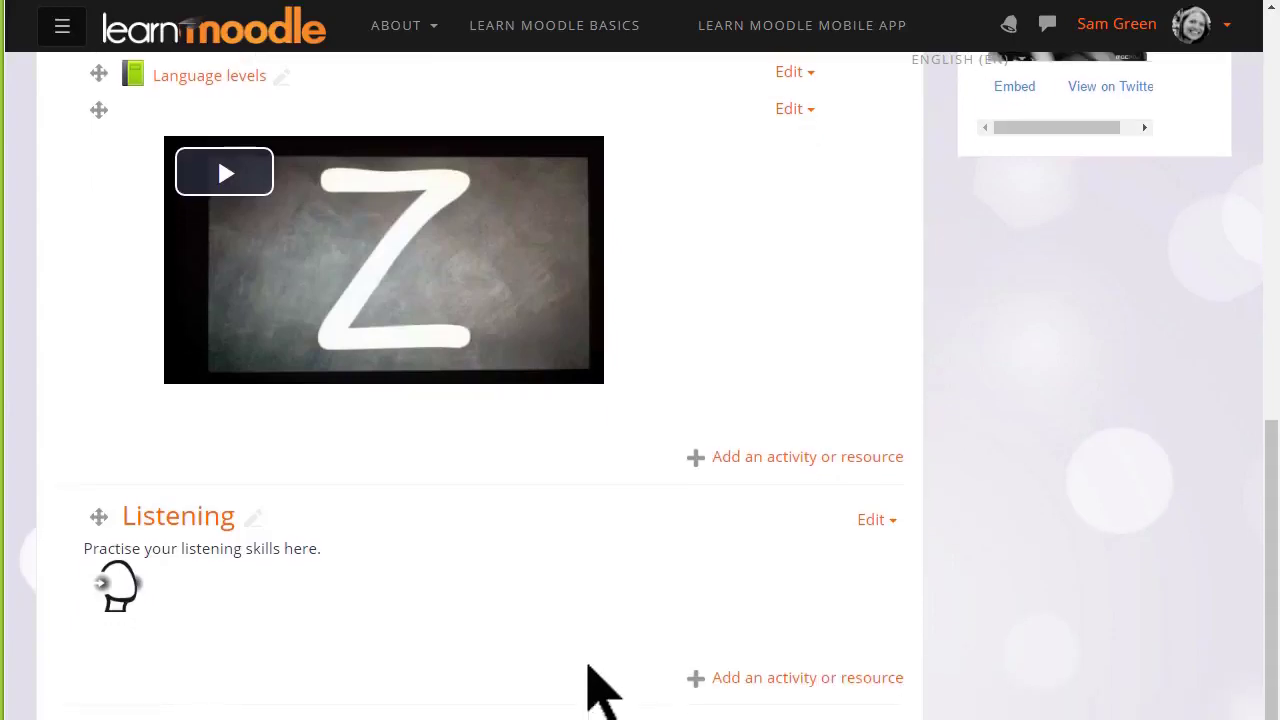
{"action": "left_click", "coordinate": [744, 470]}
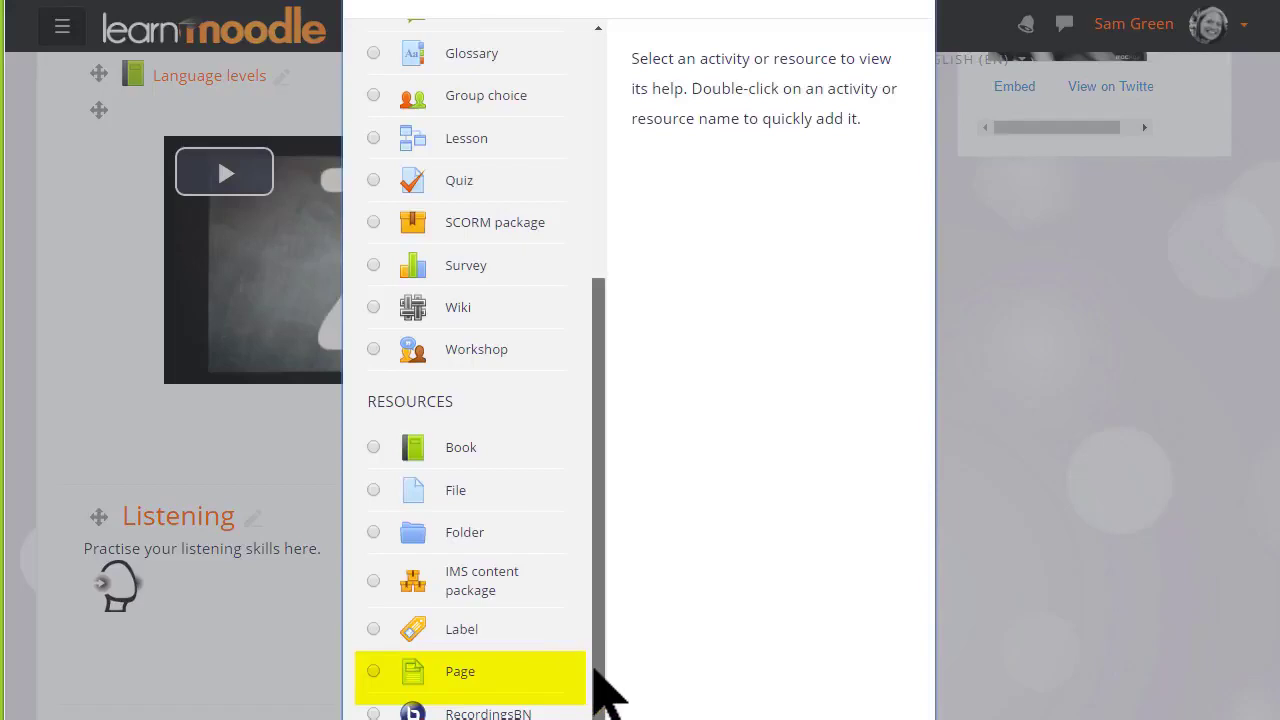
{"action": "left_click", "coordinate": [387, 685]}
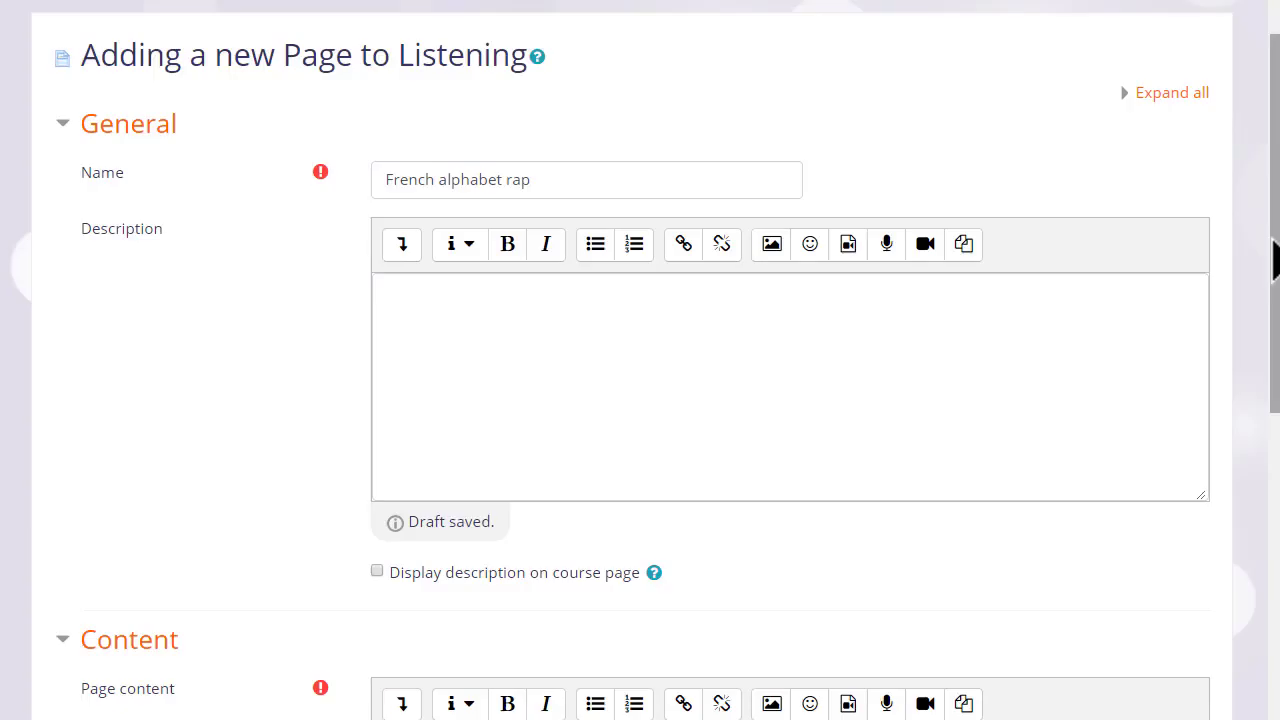
{"action": "scroll", "coordinate": [1266, 300], "scroll_direction": "down", "scroll_amount": 5}
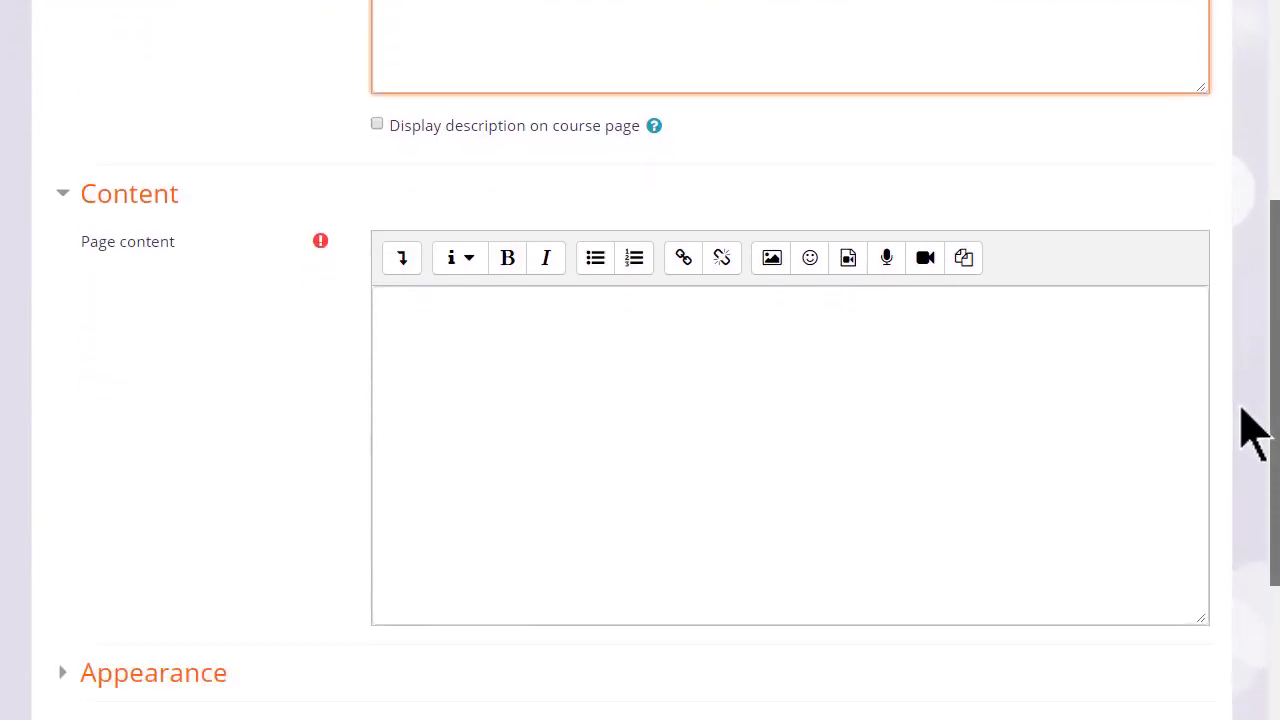
{"action": "left_click", "coordinate": [434, 373]}
{"action": "type", "text": "https://youtu.be/WBWOMje8rmo"}
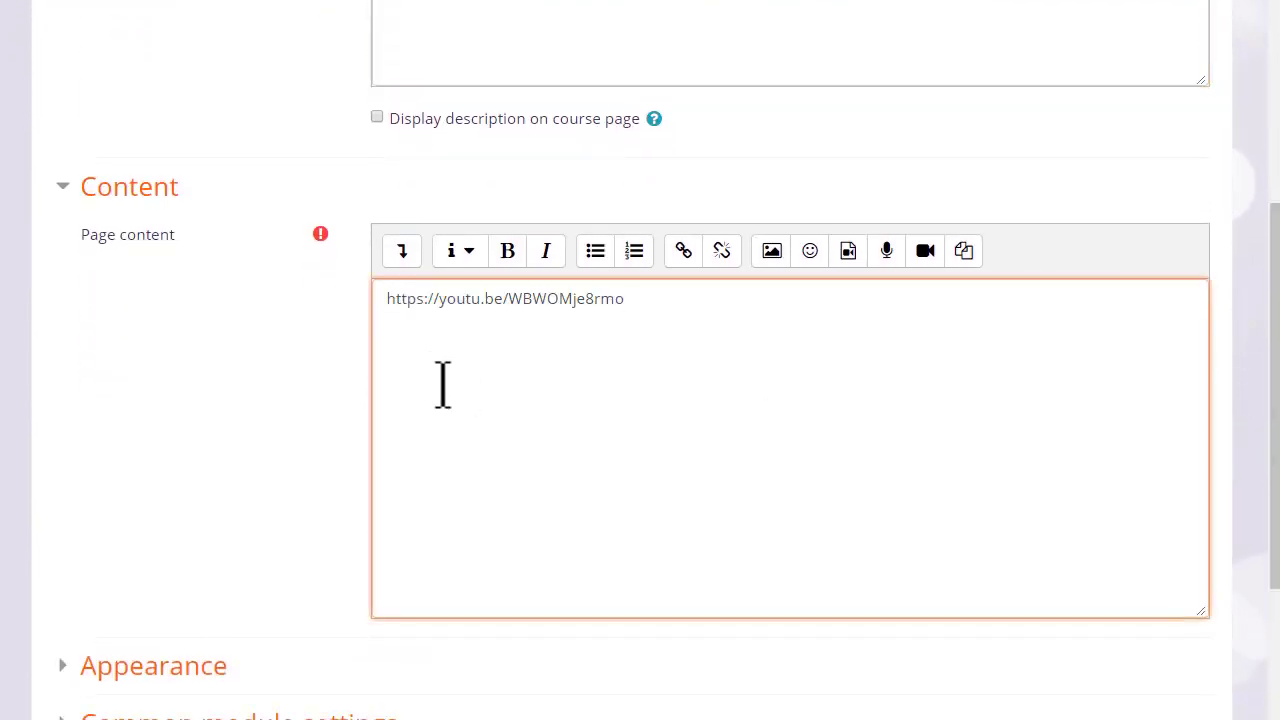
- Save and display the new page, and play its embedded video
{"action": "scroll", "coordinate": [560, 488], "scroll_direction": "down", "scroll_amount": 3}
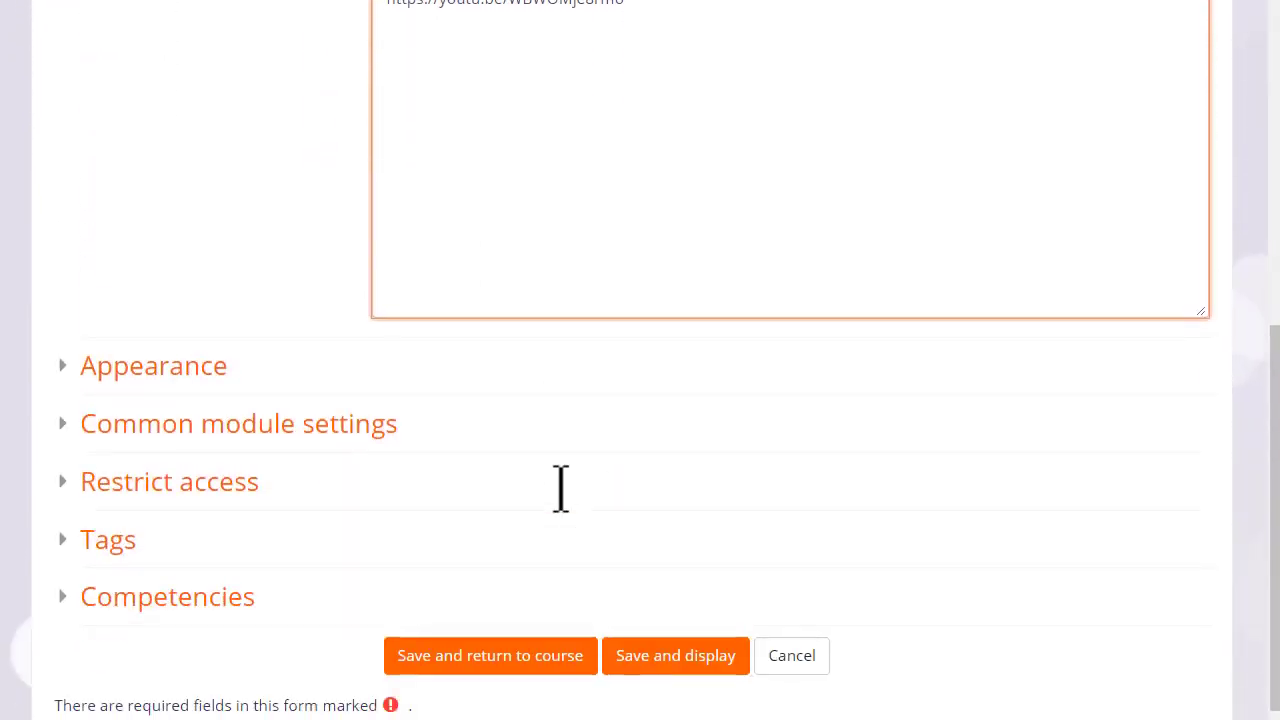
{"action": "scroll", "coordinate": [570, 512], "scroll_direction": "down", "scroll_amount": 1}
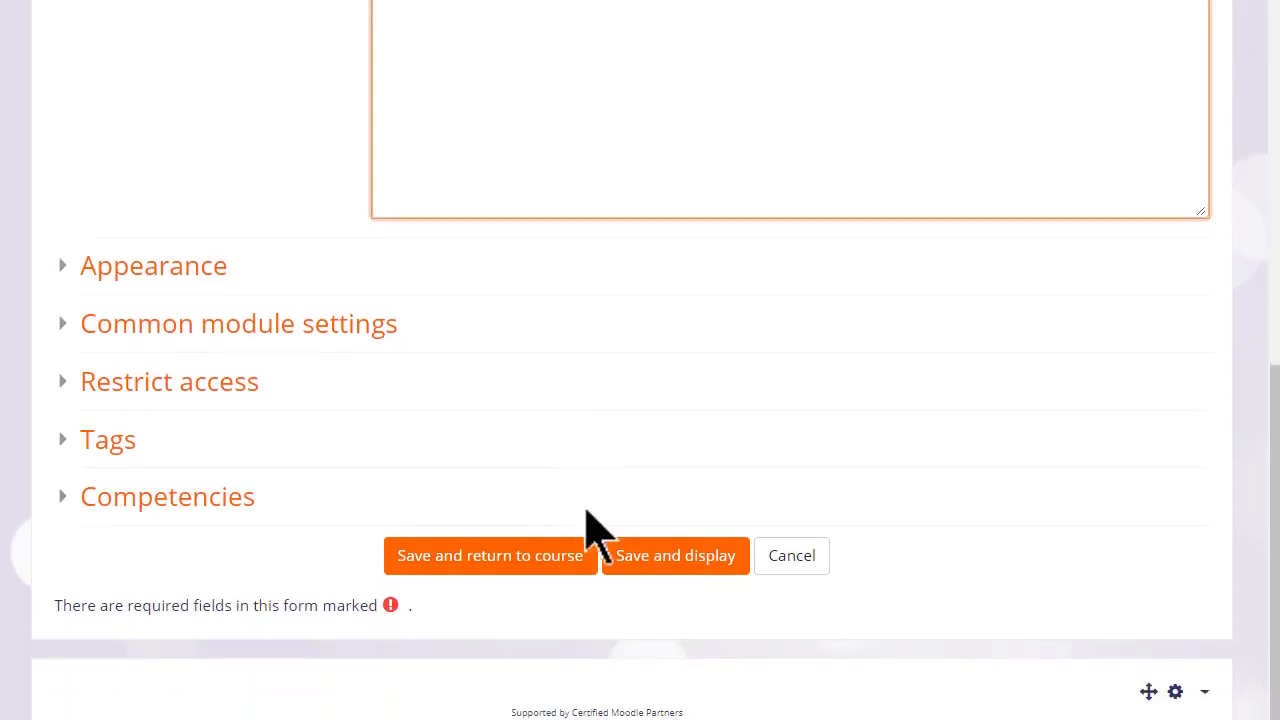
{"action": "left_click", "coordinate": [661, 562]}
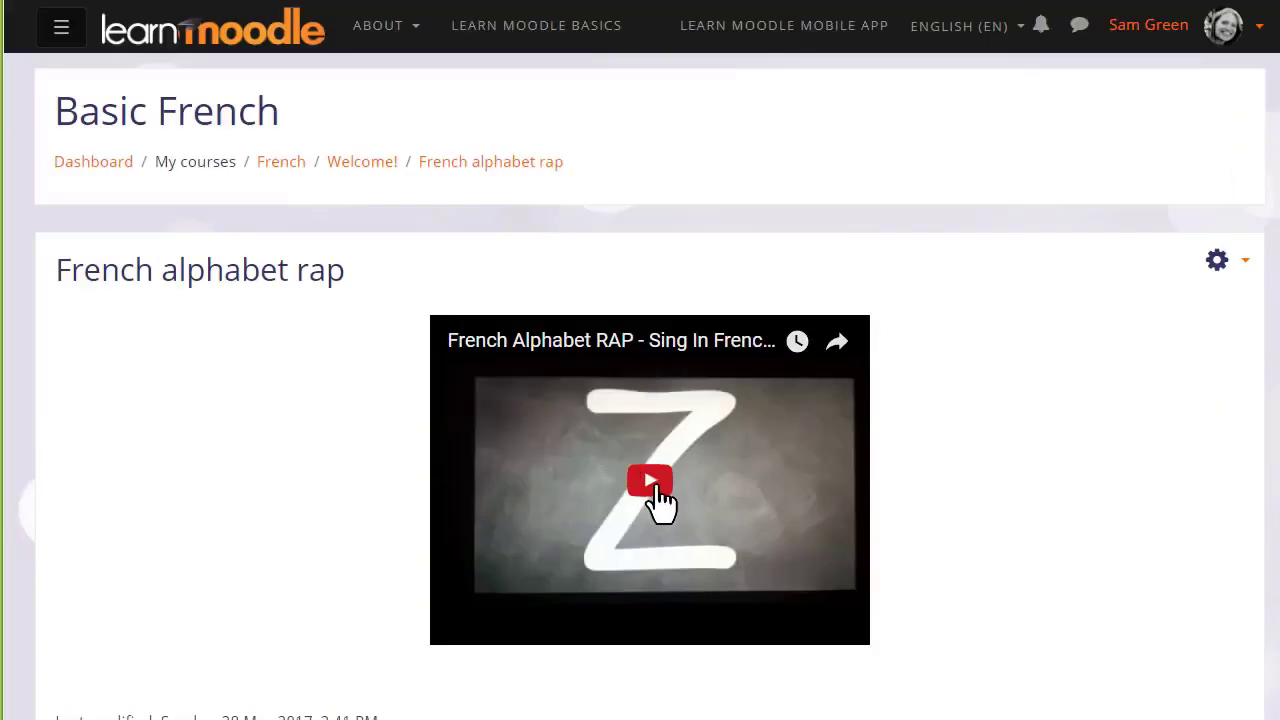
{"action": "left_click", "coordinate": [653, 490]}
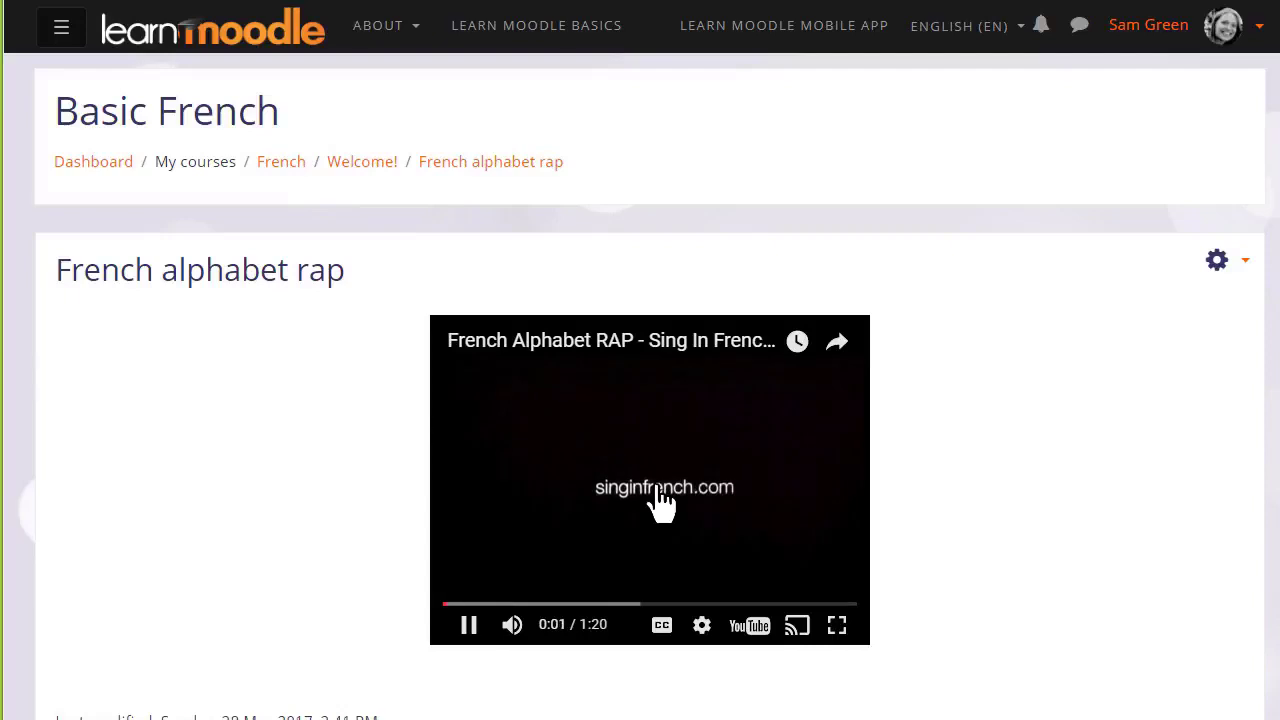